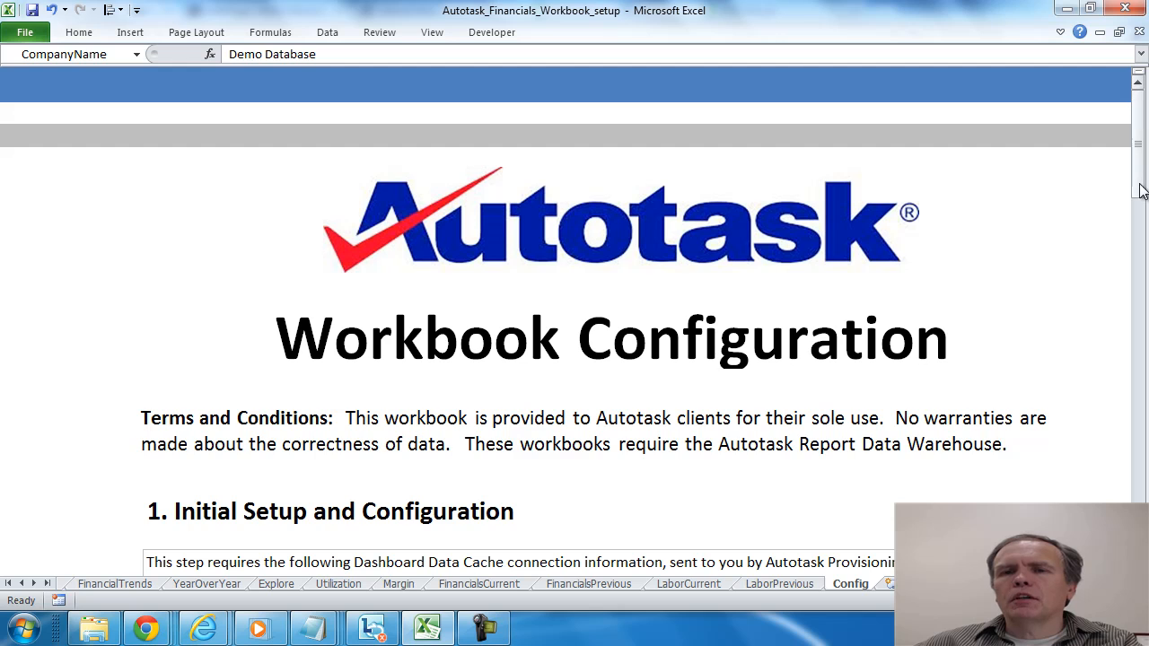
# - Open the workbook setup form under Initial Setup and Configuration and review its Database Server, Database Name and User ID entries
pyautogui.moveTo(1141, 189); pyautogui.dragTo(1139, 333)
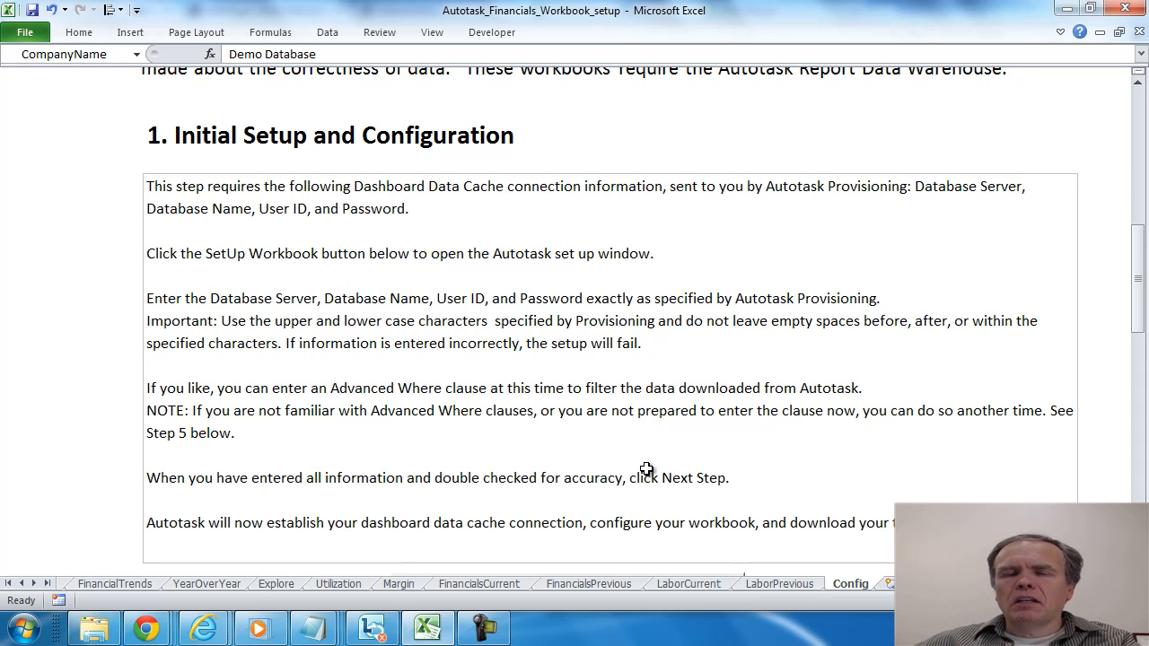
pyautogui.moveTo(1138, 316); pyautogui.dragTo(1141, 341)
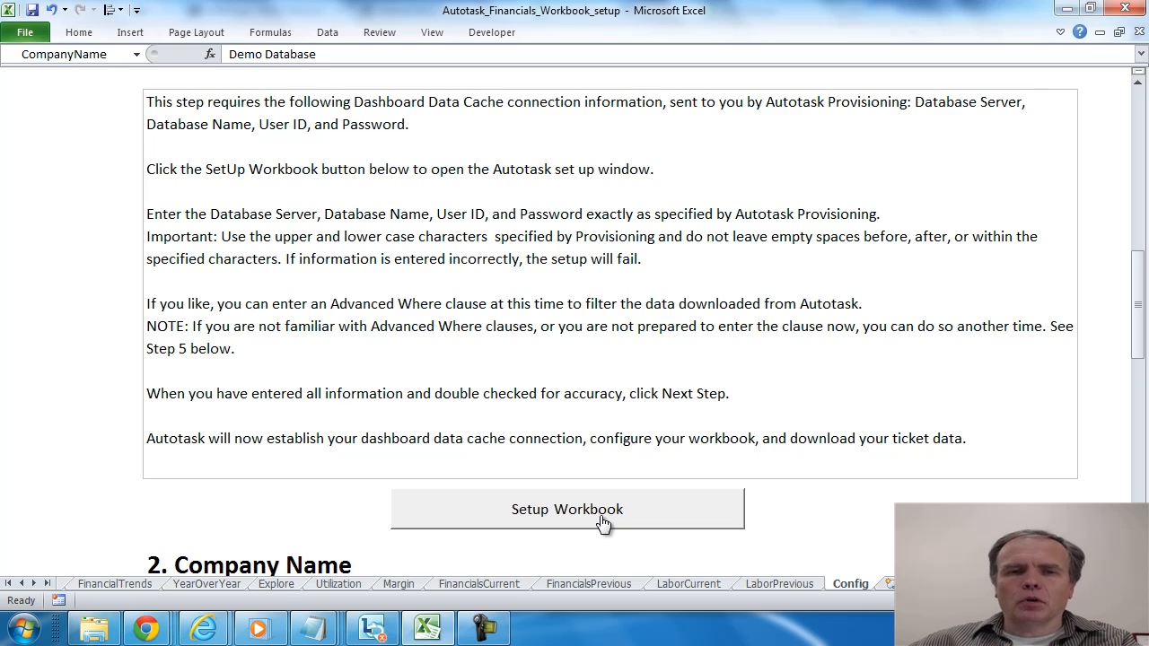
pyautogui.click(603, 521)
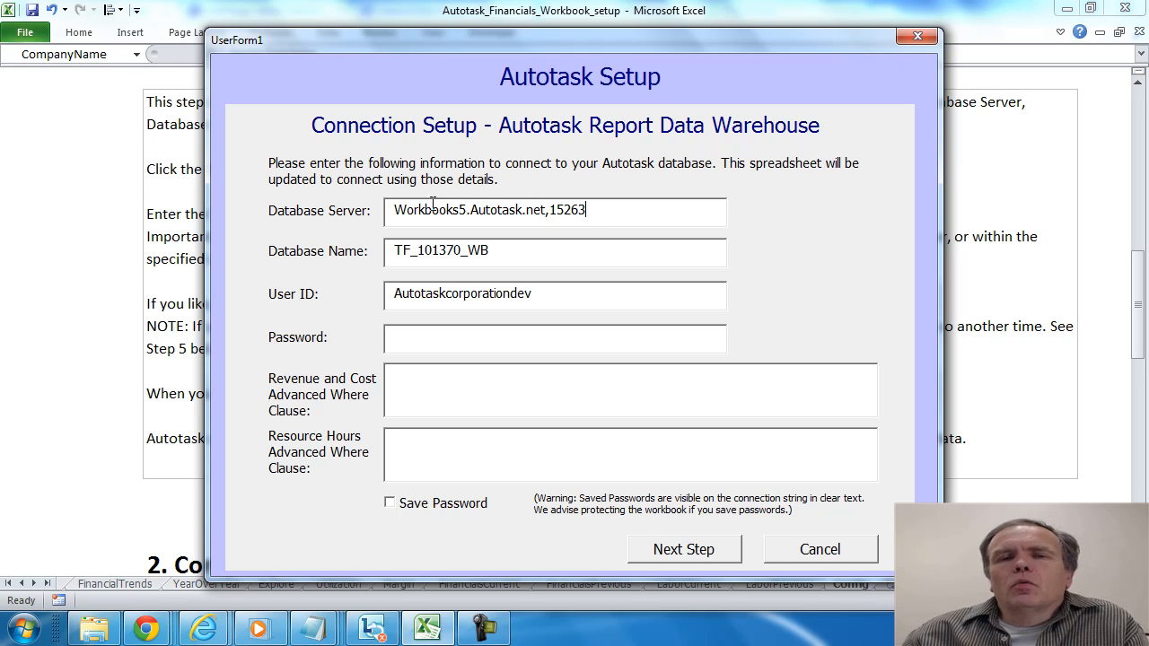
pyautogui.moveTo(620, 210); pyautogui.dragTo(387, 209)
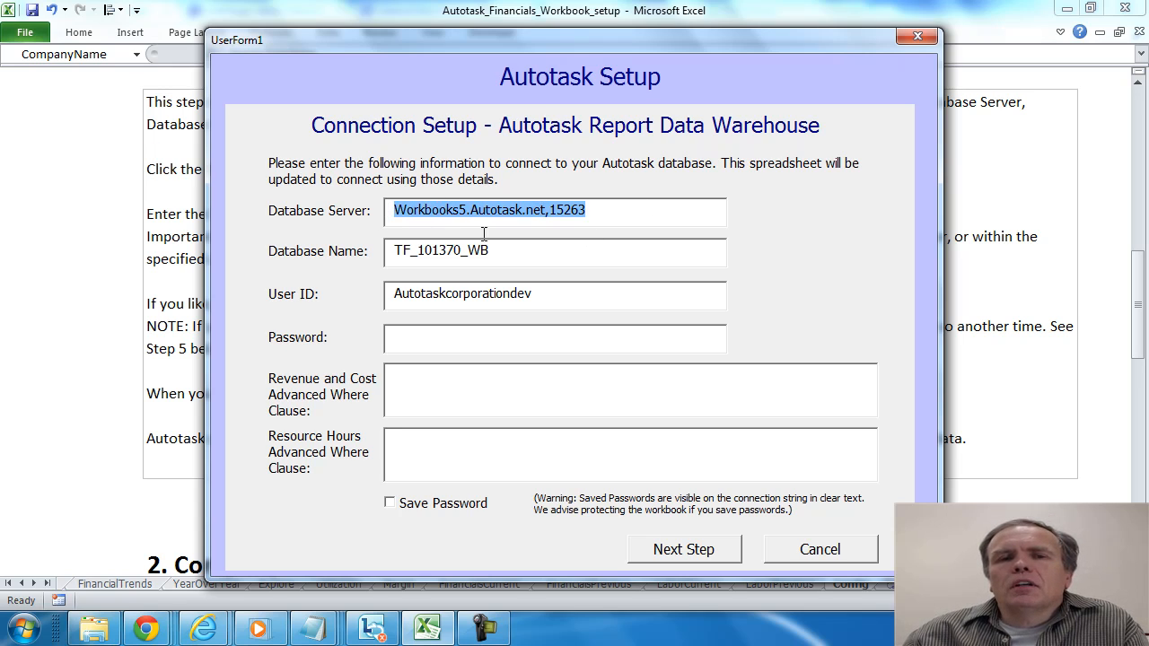
pyautogui.moveTo(526, 252); pyautogui.dragTo(373, 259)
pyautogui.moveTo(571, 301); pyautogui.dragTo(373, 292)
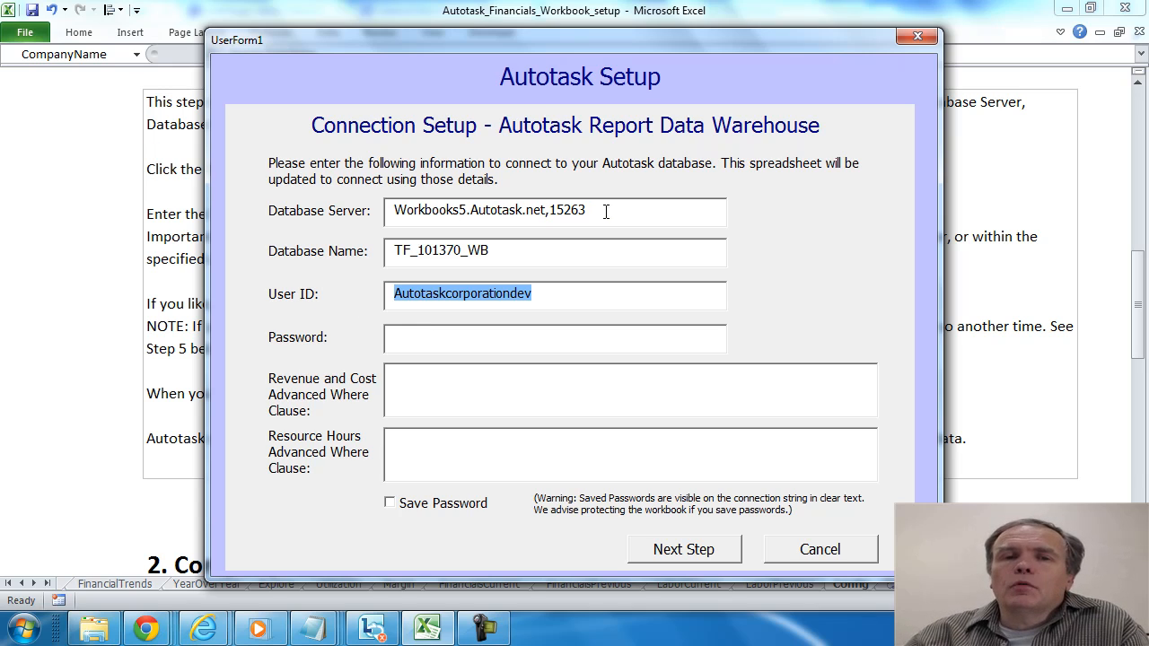
pyautogui.moveTo(594, 210); pyautogui.dragTo(427, 202)
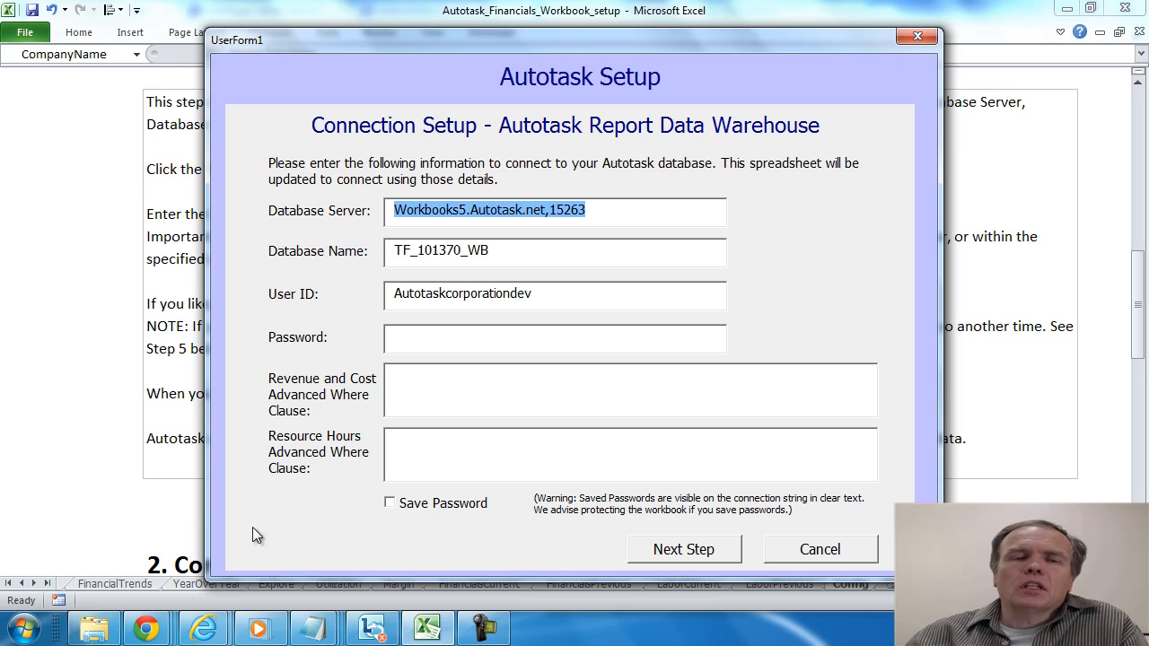
# - Switch to the Demo folder in Windows Explorer, open the wbsetup text file and review its server, database and user ID lines
pyautogui.moveTo(101, 635)
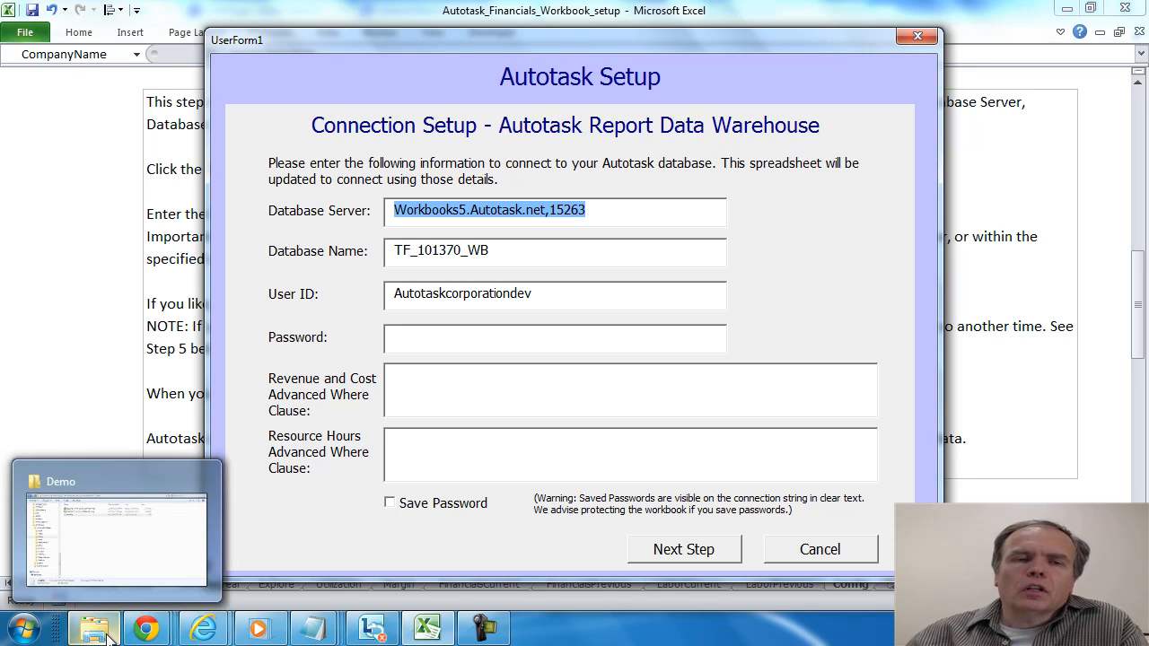
pyautogui.click(106, 568)
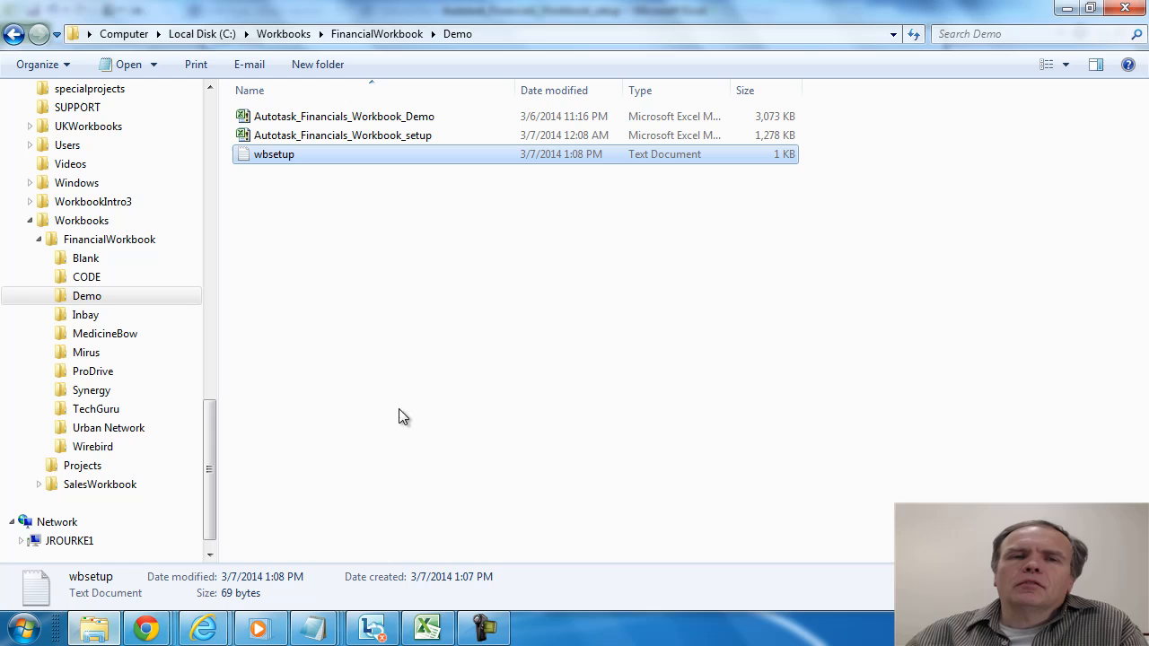
pyautogui.doubleClick(291, 156)
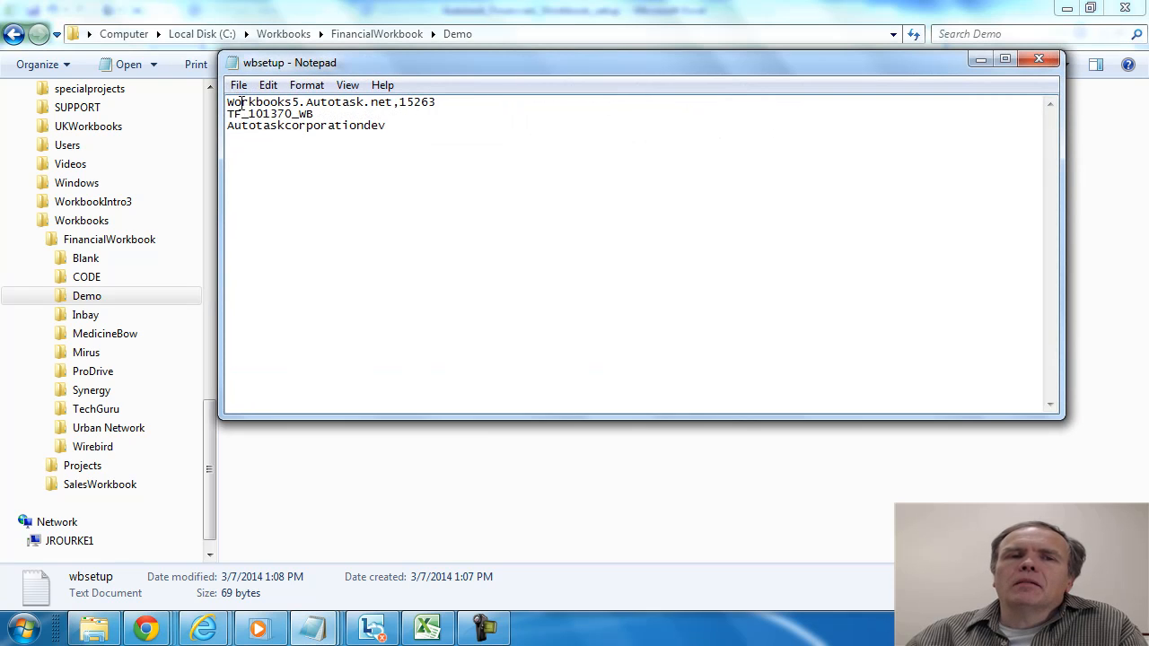
pyautogui.moveTo(435, 102); pyautogui.dragTo(294, 105)
pyautogui.click(325, 115)
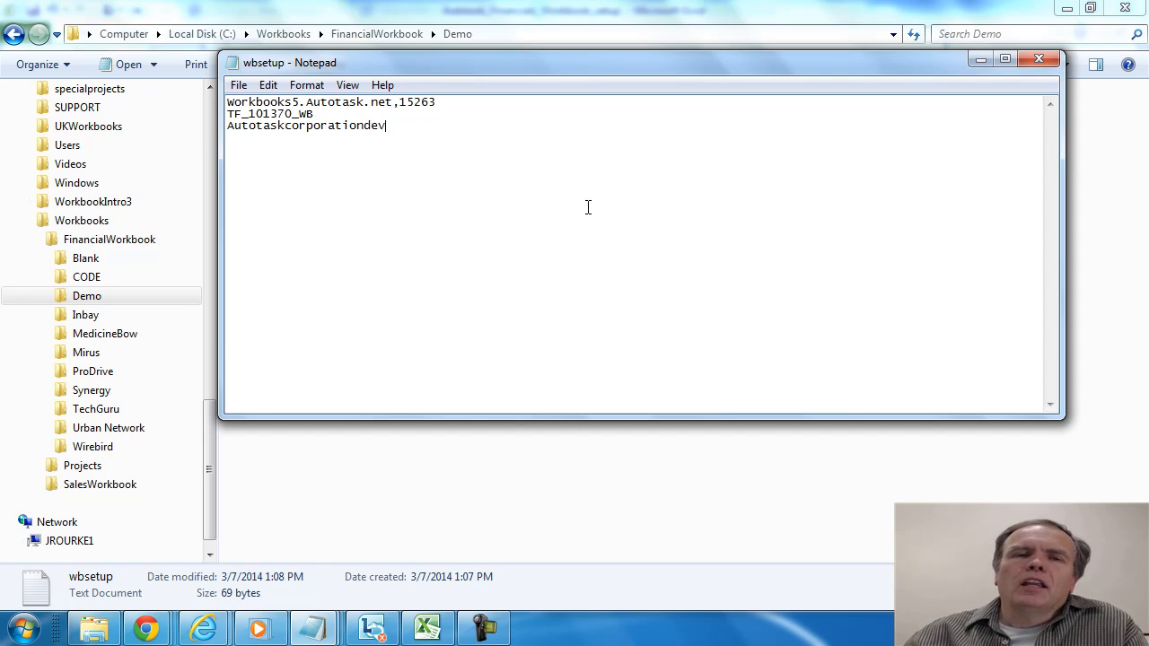
pyautogui.moveTo(684, 71); pyautogui.dragTo(700, 217)
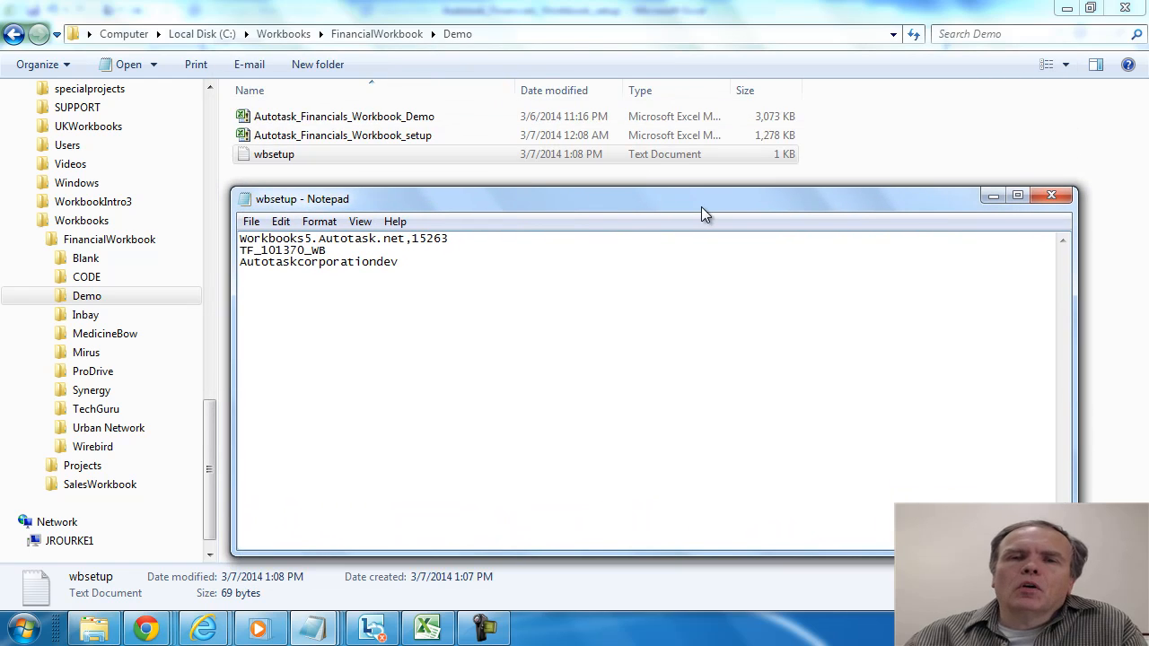
pyautogui.moveTo(1075, 364); pyautogui.dragTo(826, 350)
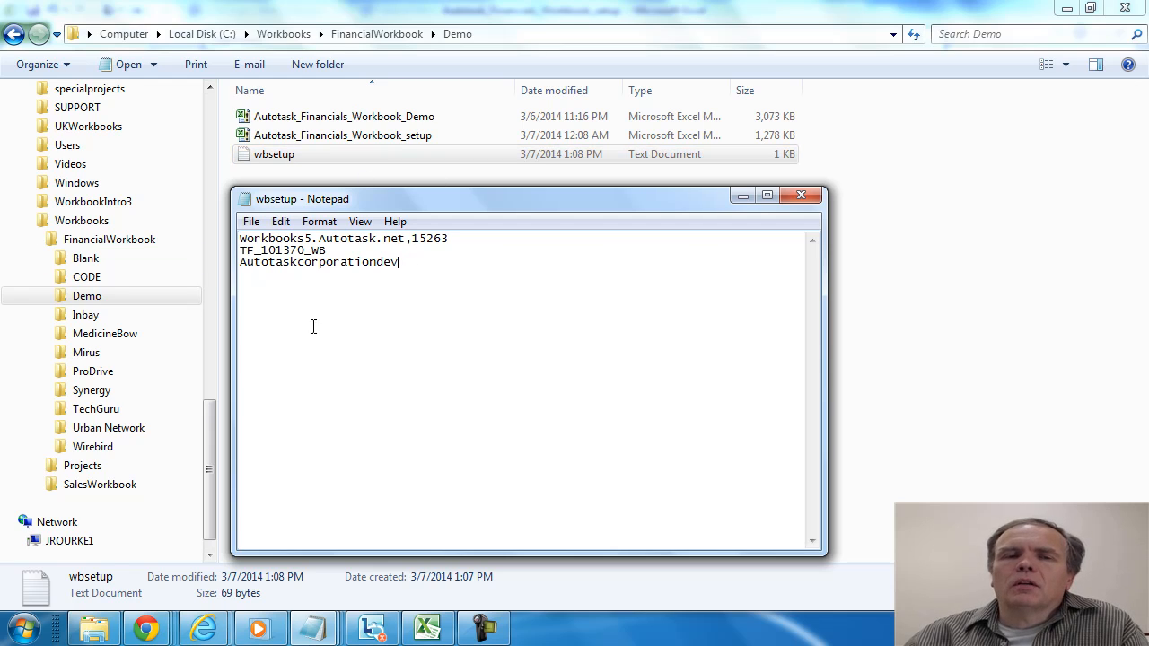
pyautogui.moveTo(422, 264); pyautogui.dragTo(247, 222)
pyautogui.click(494, 342)
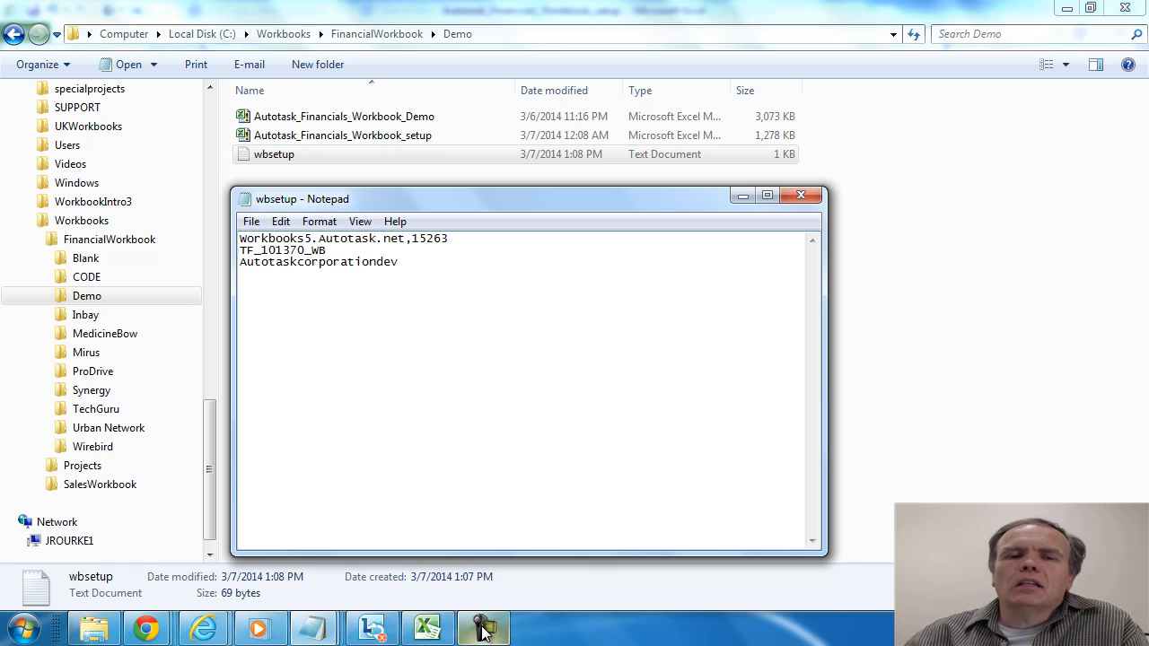
# - Switch back to the Excel setup form, enter the database password and enable Save Password
pyautogui.moveTo(429, 636)
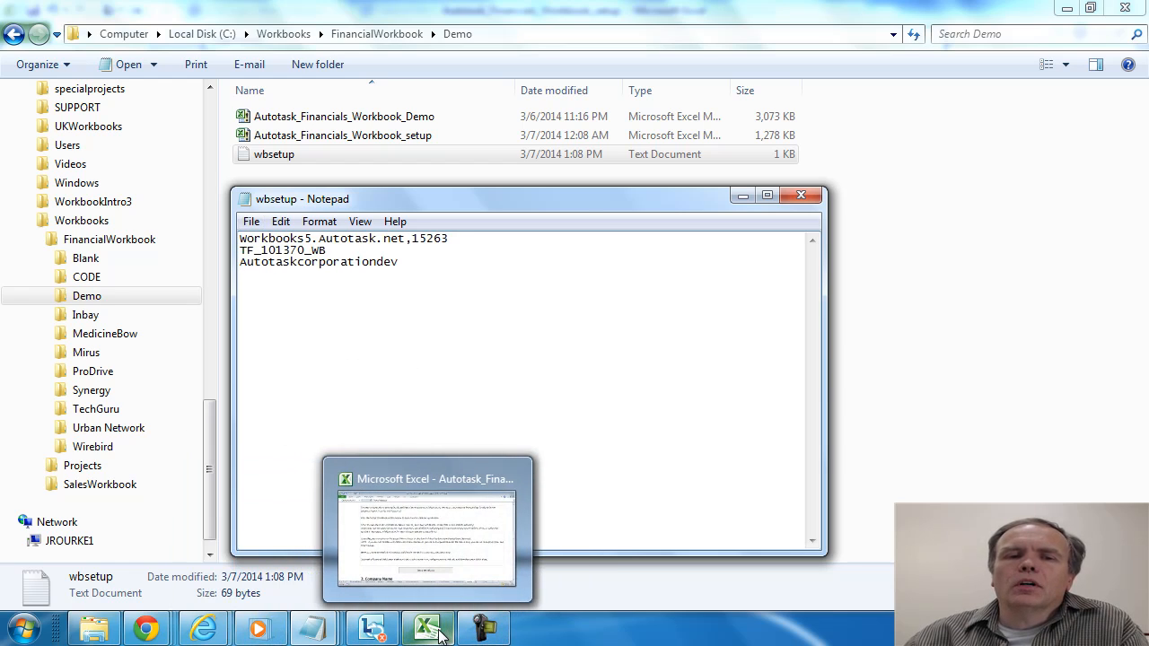
pyautogui.click(440, 528)
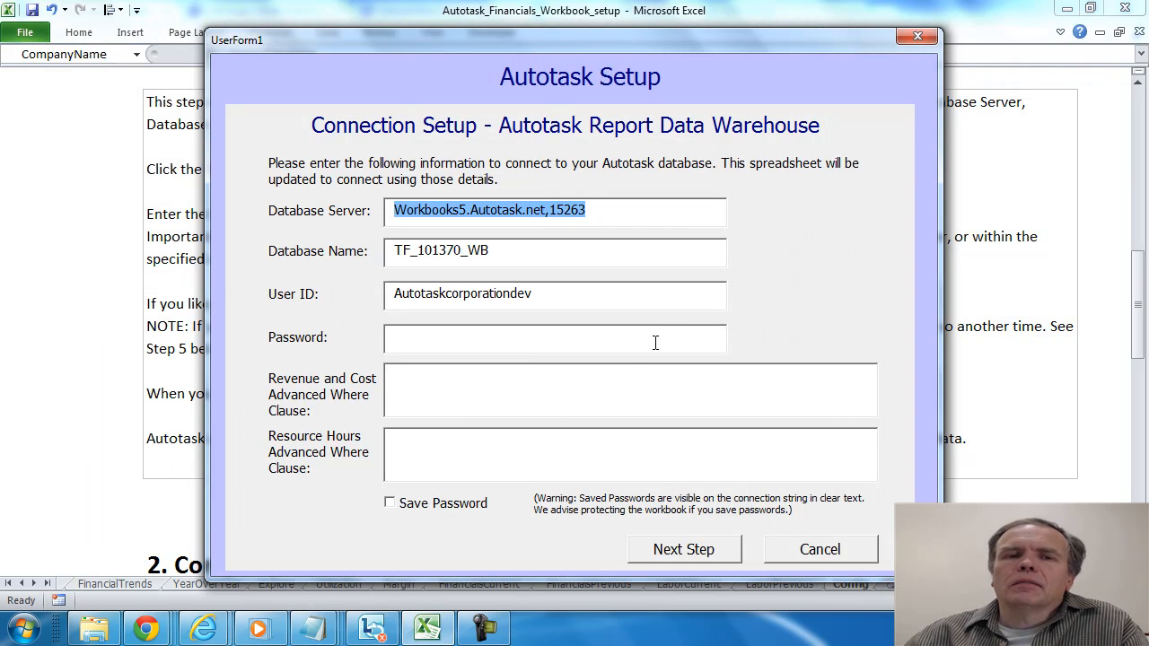
pyautogui.click(438, 340)
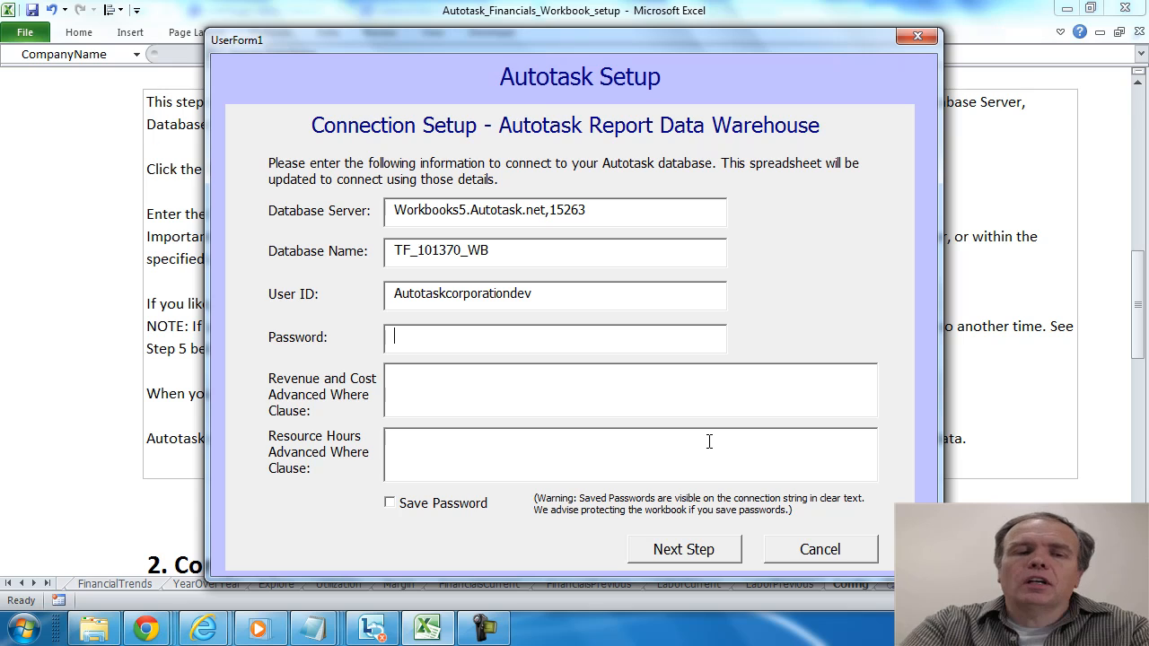
pyautogui.hotkey('ctrl', 'v')
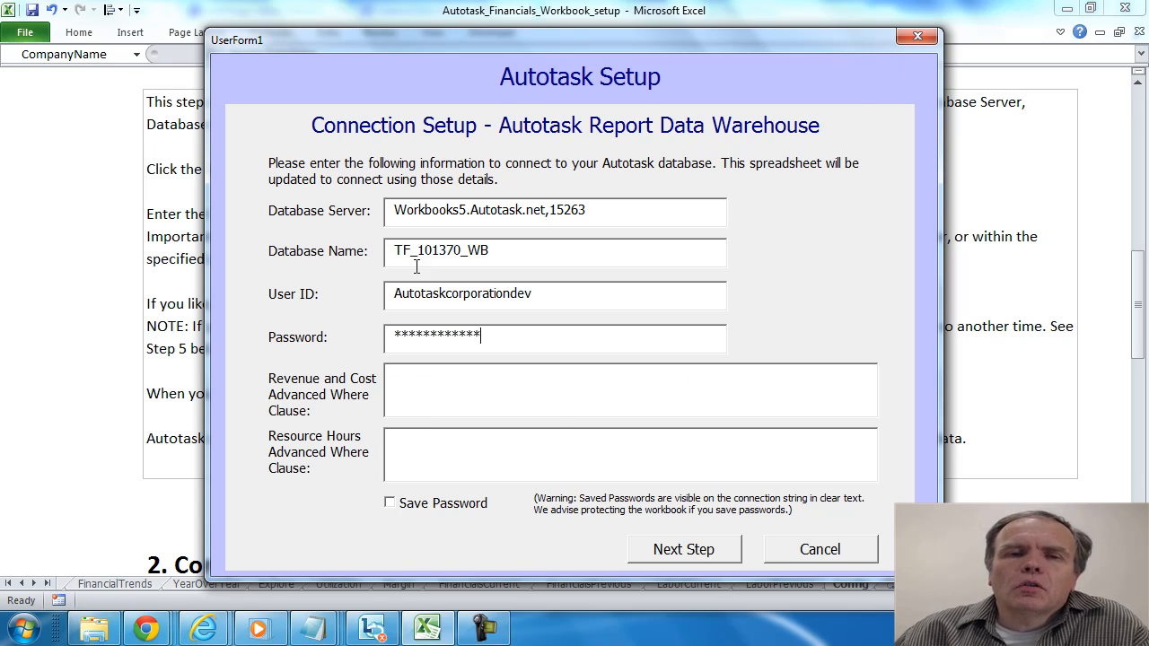
pyautogui.click(391, 505)
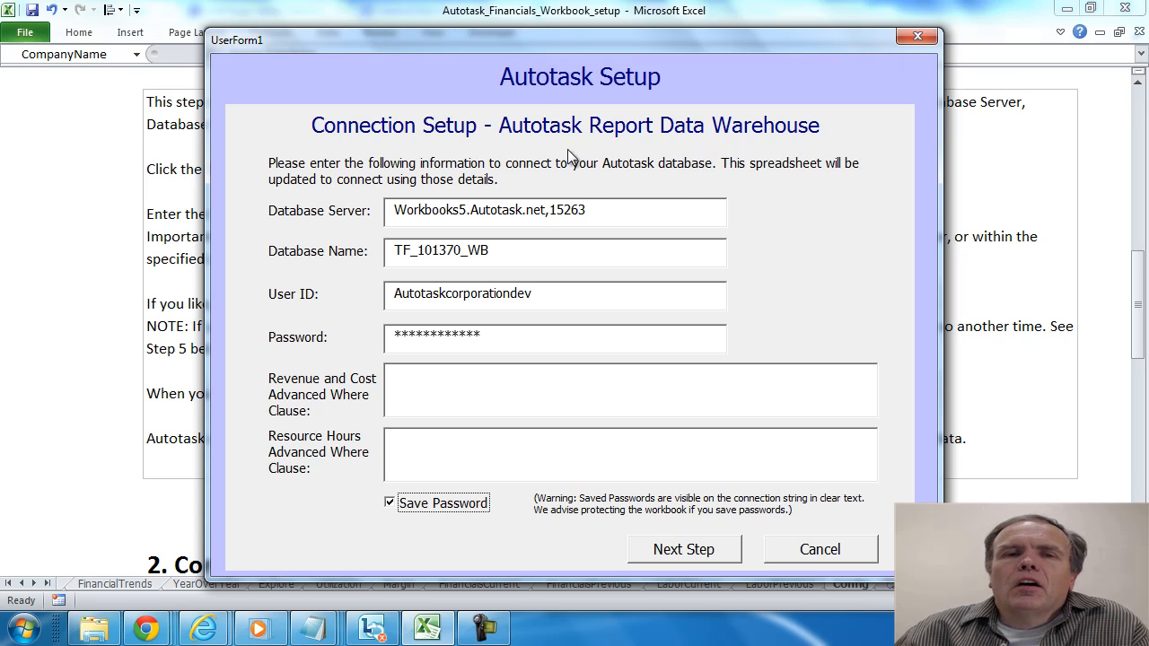
# - Proceed with the connection setup to load the data, and close the setup form once processing is done
pyautogui.moveTo(483, 40); pyautogui.dragTo(482, 78)
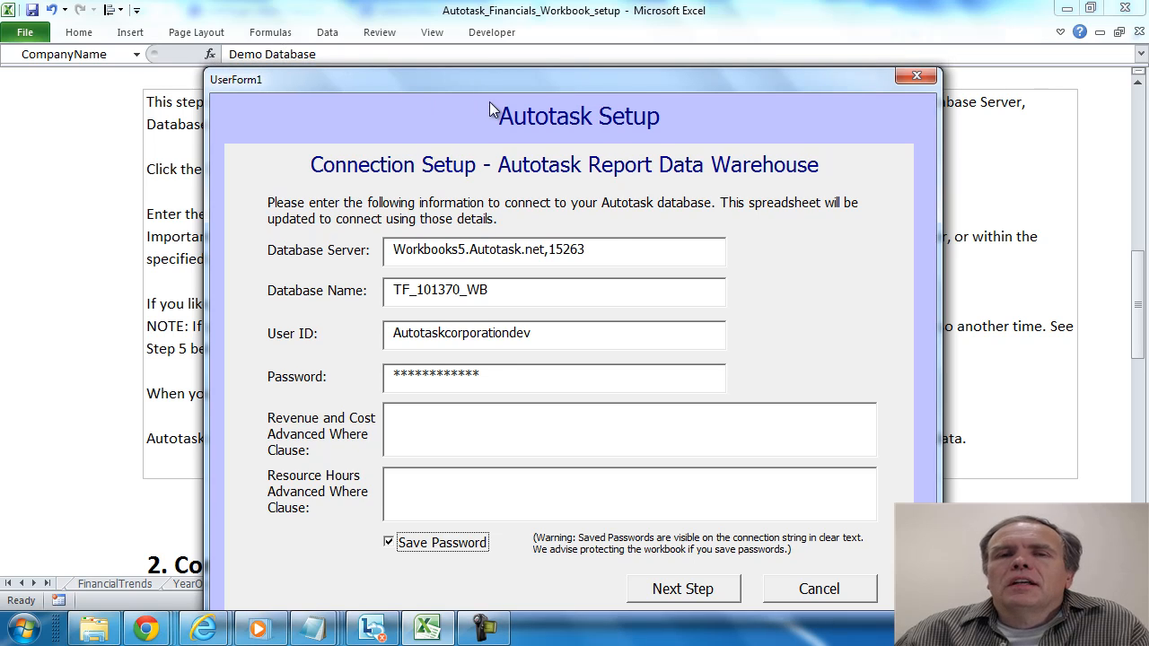
pyautogui.moveTo(533, 86); pyautogui.dragTo(546, 54)
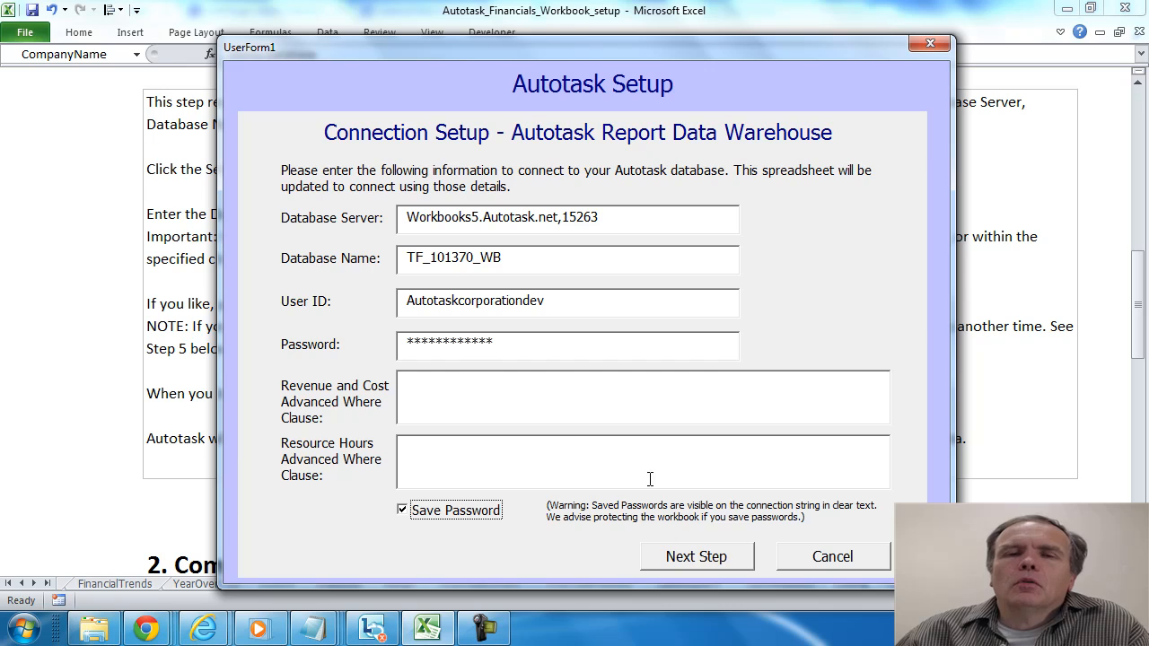
pyautogui.click(708, 561)
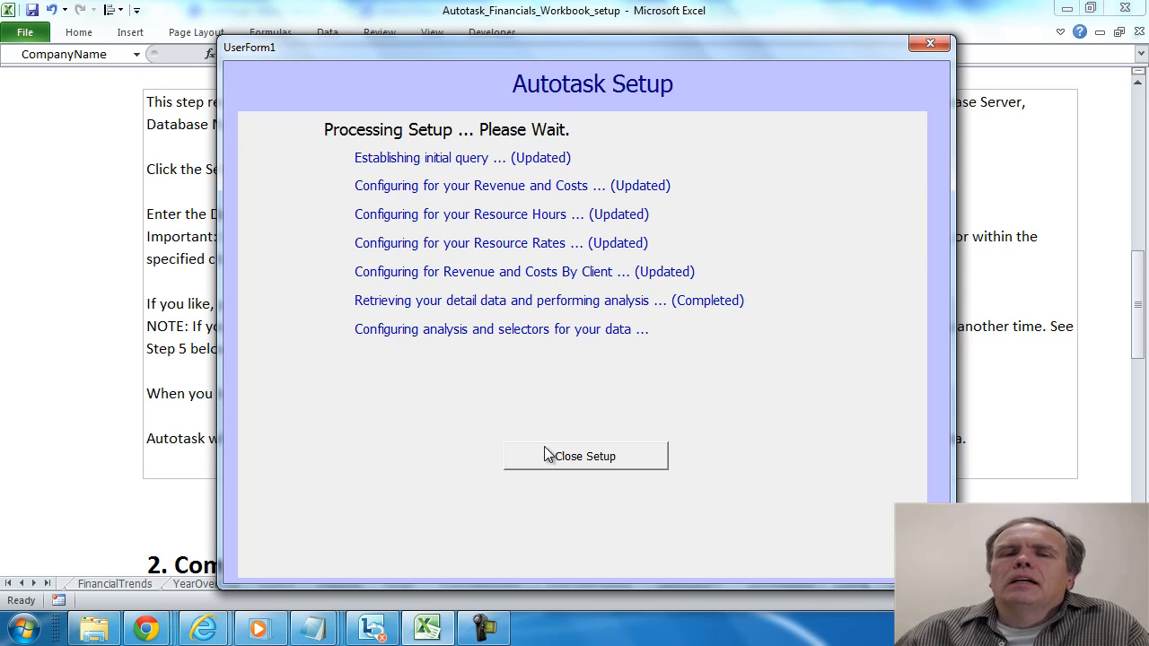
pyautogui.click(610, 460)
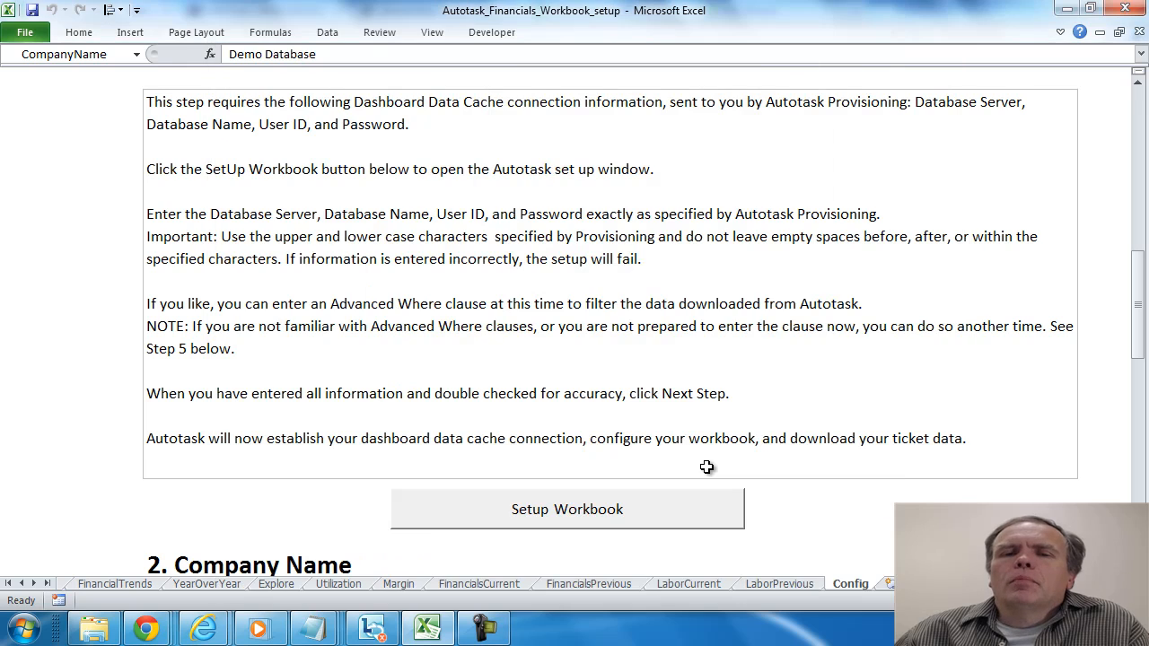
# - Examine the labor summary and the resource detail blocks on the LaborCurrent sheet
pyautogui.click(887, 524)
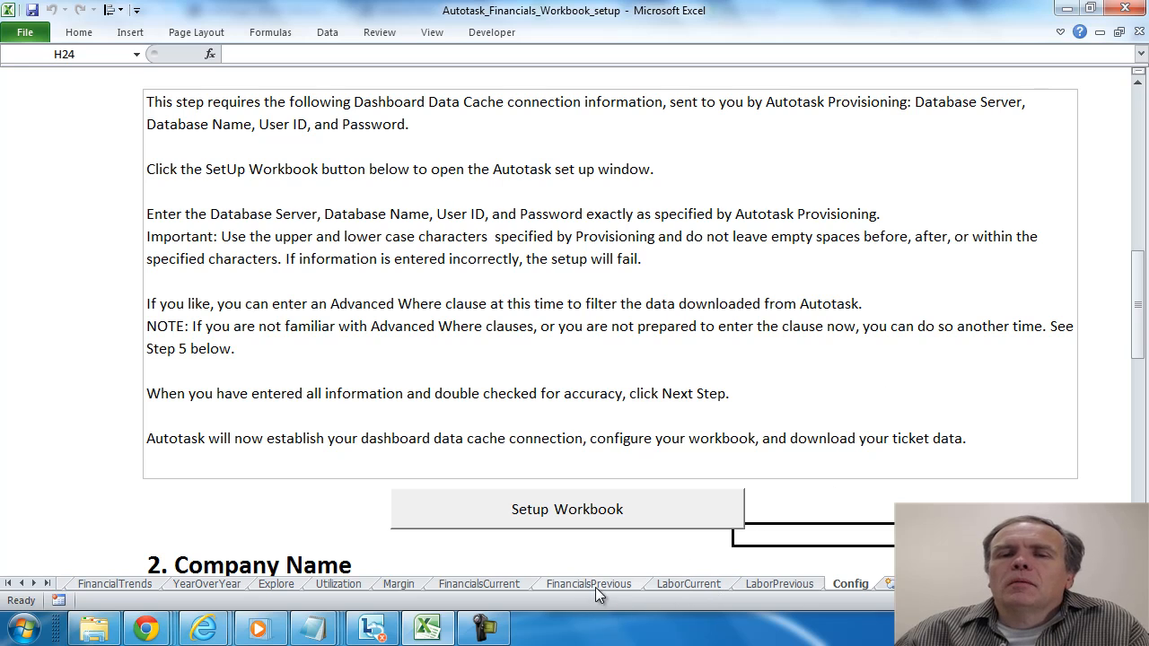
pyautogui.click(704, 587)
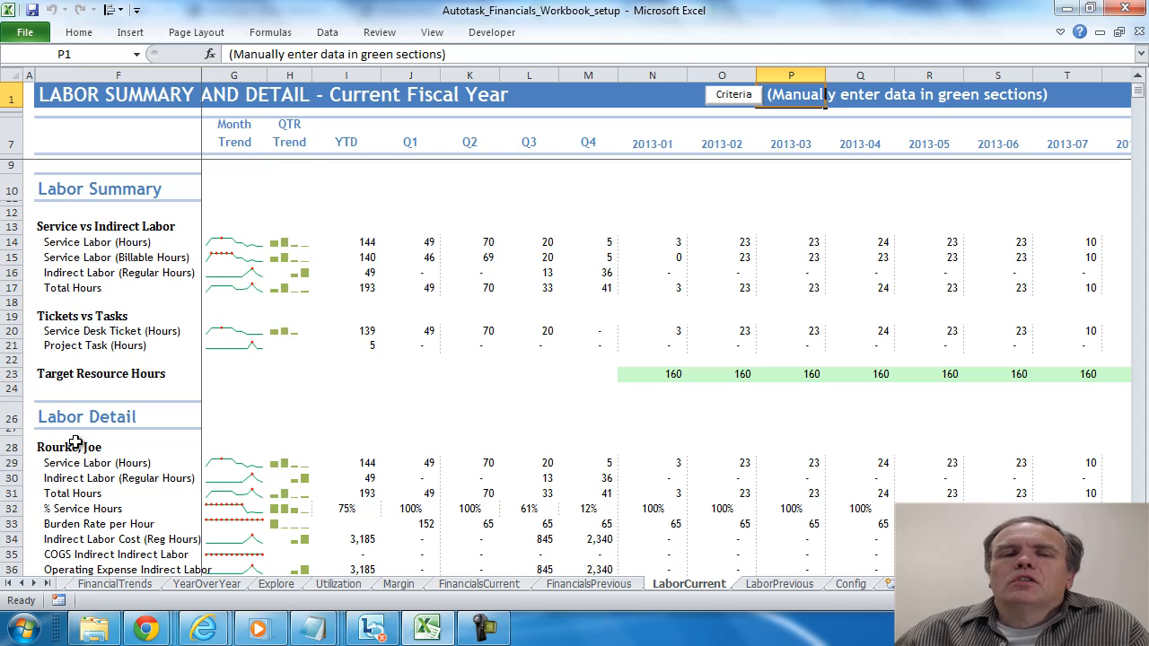
pyautogui.click(1138, 211)
pyautogui.click(1138, 211)
pyautogui.click(1138, 211)
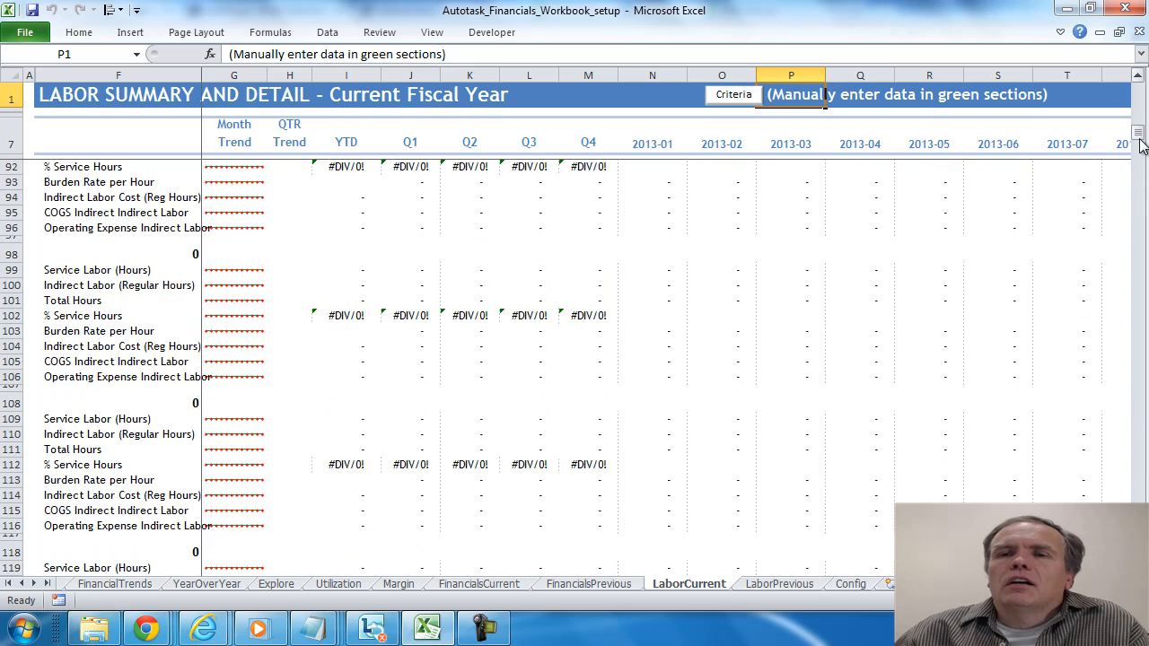
pyautogui.moveTo(1140, 134); pyautogui.dragTo(1139, 95)
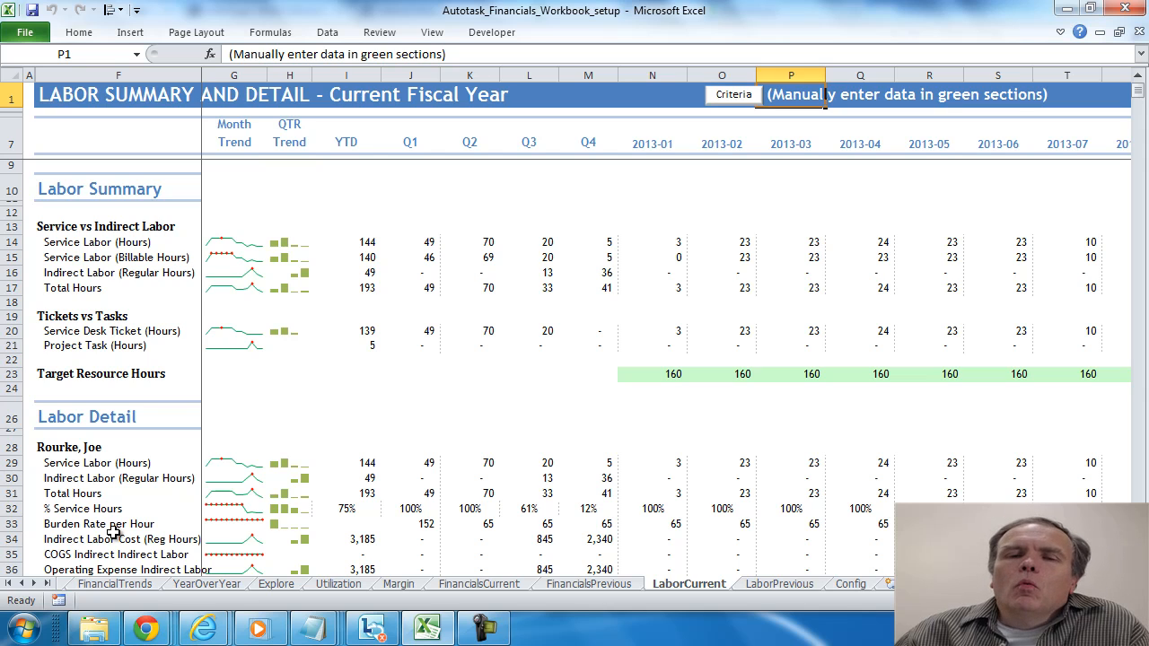
pyautogui.click(848, 588)
pyautogui.click(593, 505)
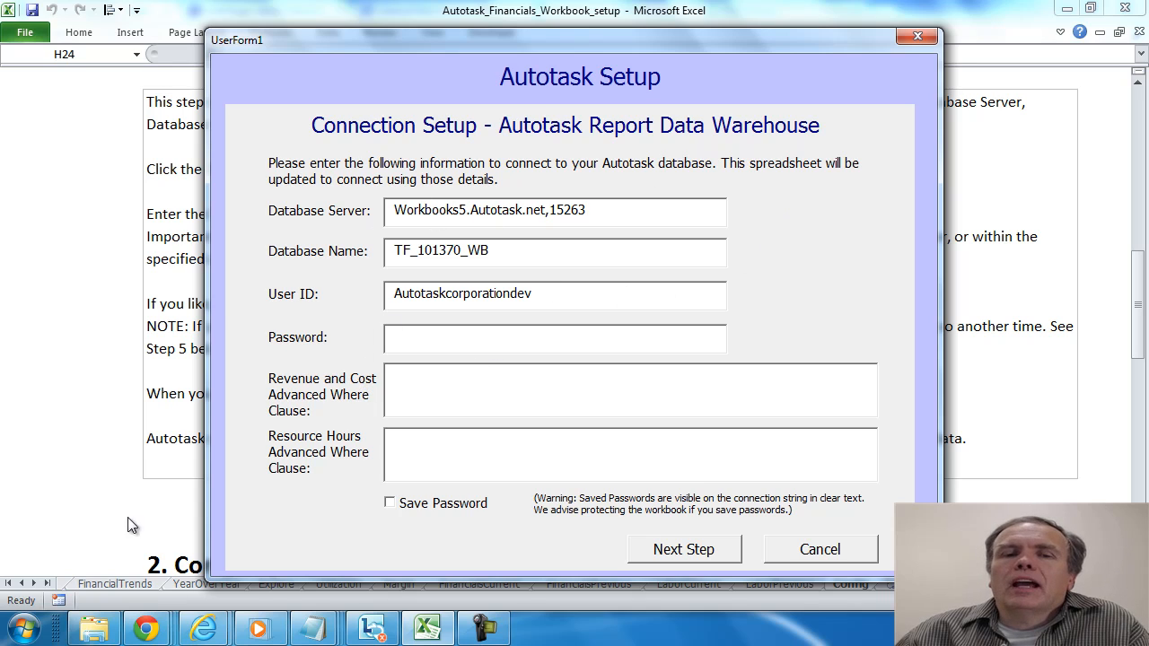
pyautogui.click(917, 36)
# - Show the criteria columns beside the Labor Detail section on the LaborCurrent sheet
pyautogui.click(689, 585)
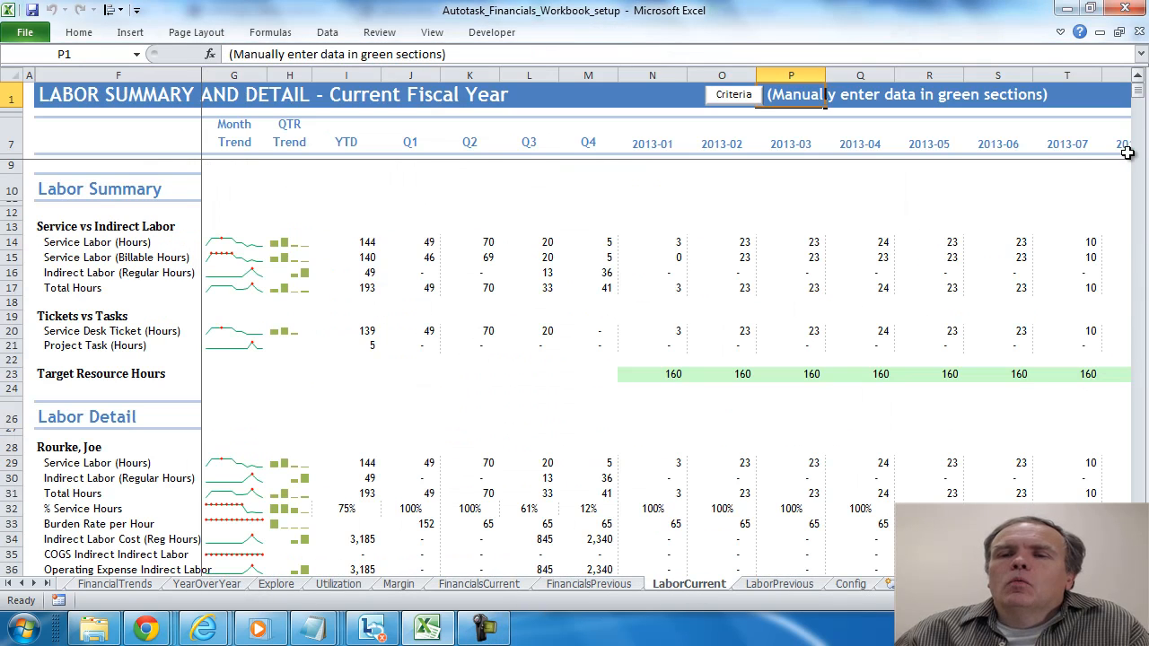
pyautogui.scroll(-4, 803, 287)
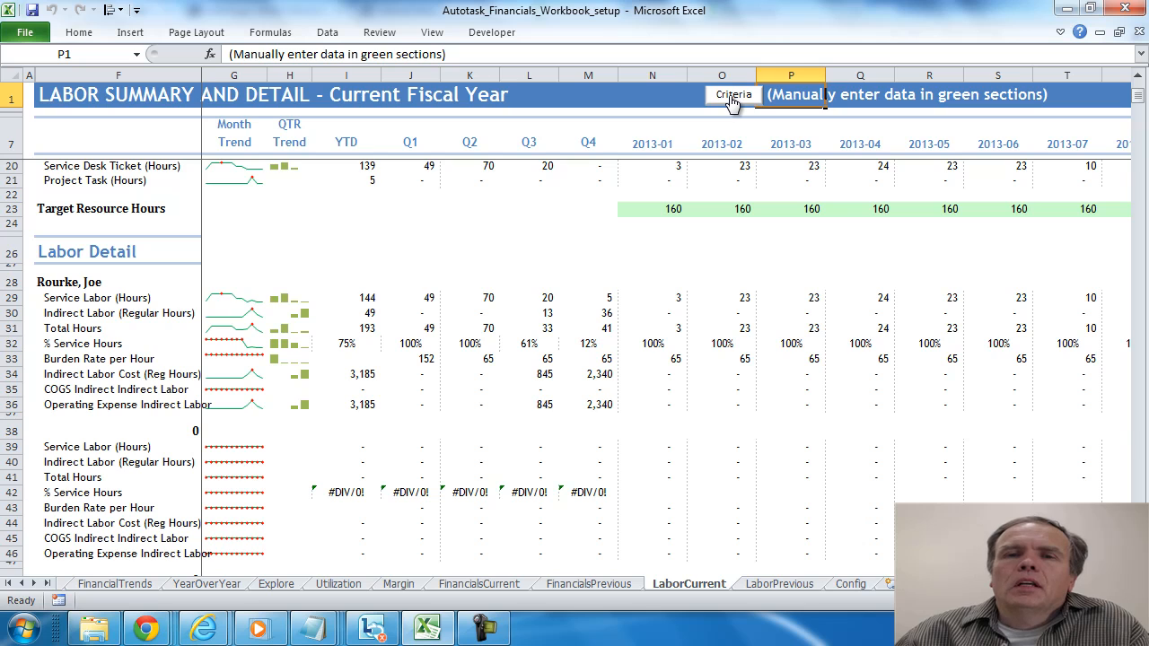
pyautogui.click(734, 95)
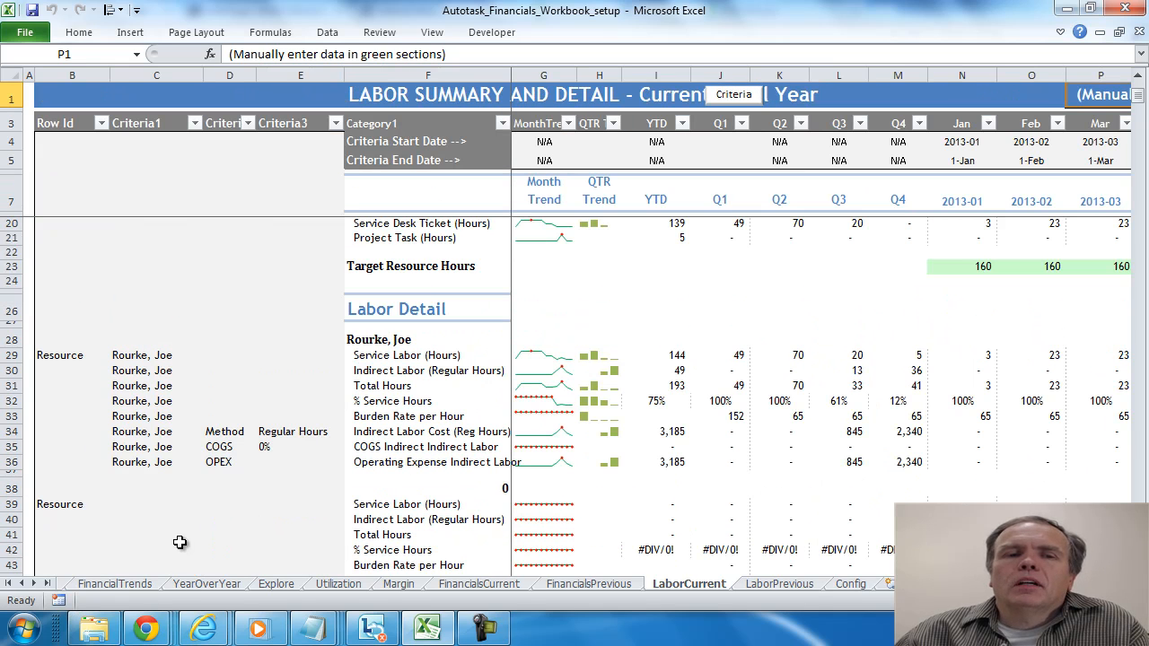
pyautogui.moveTo(140, 360); pyautogui.dragTo(137, 465)
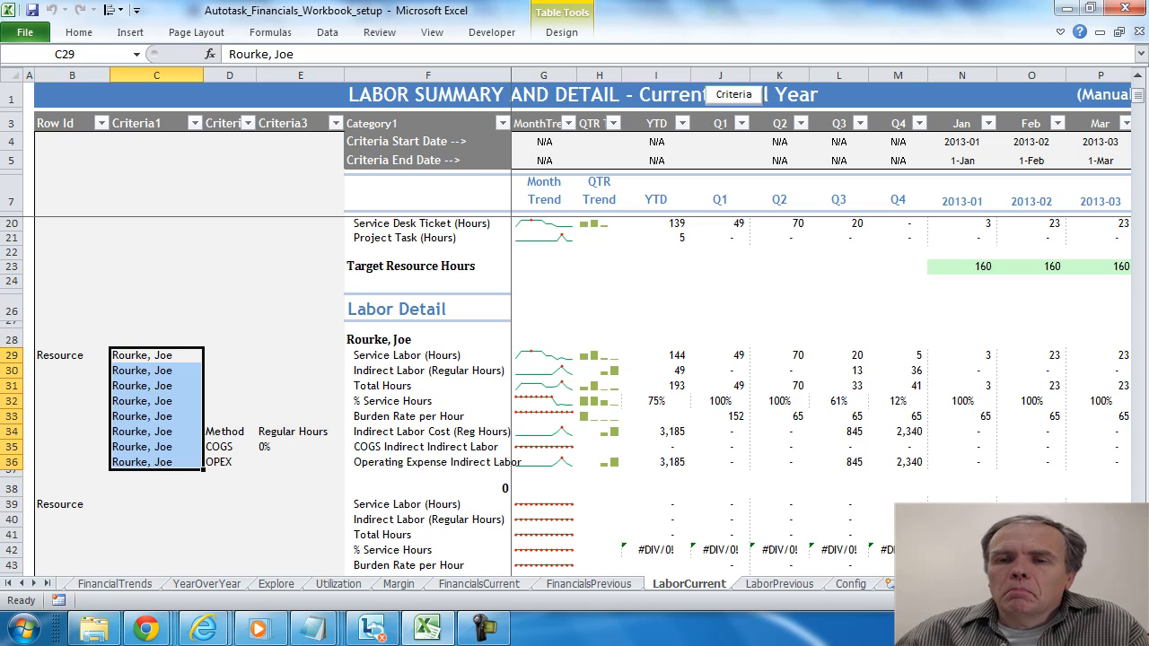
pyautogui.scroll(-3, 143, 310)
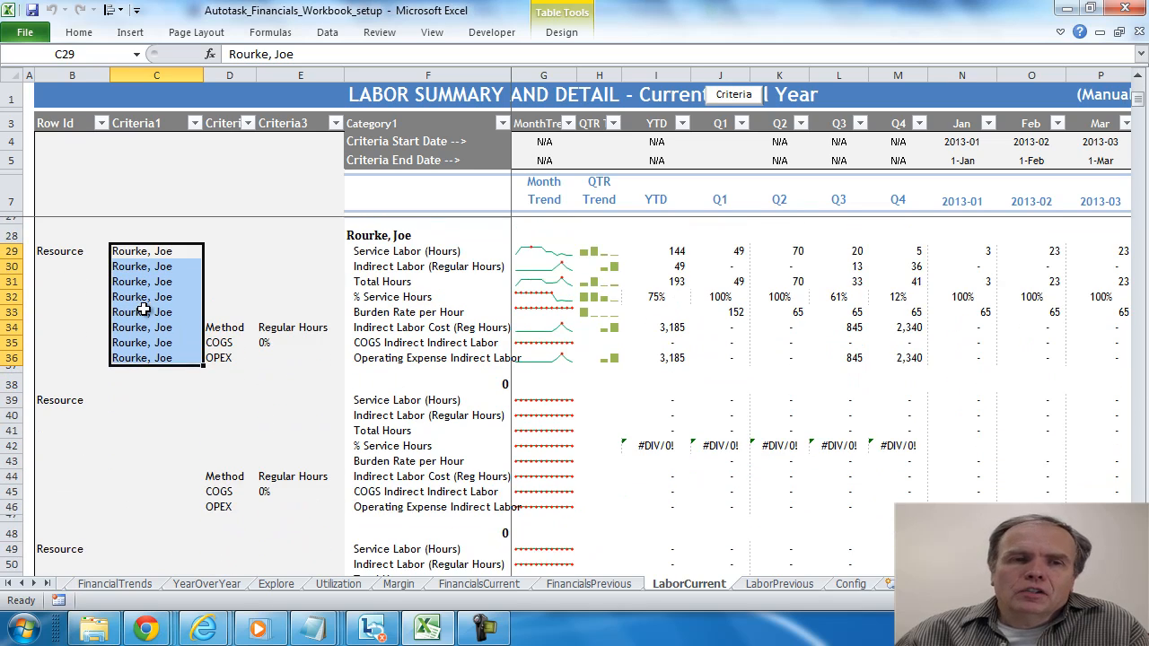
pyautogui.rightClick(144, 303)
pyautogui.click(160, 278)
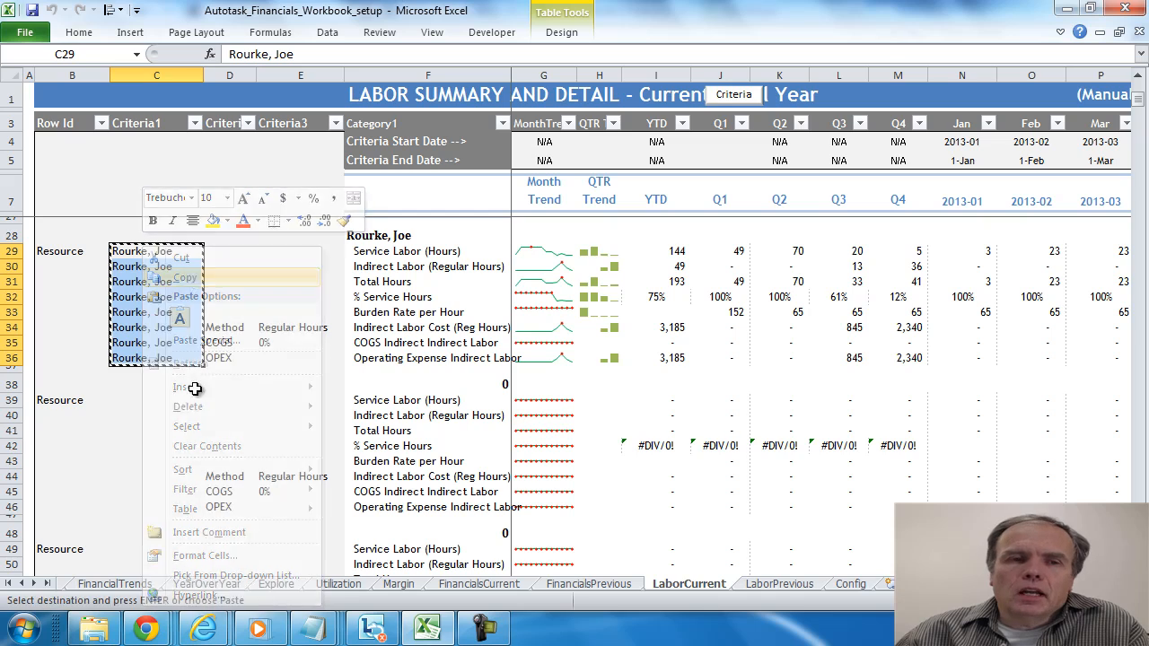
pyautogui.click(132, 406)
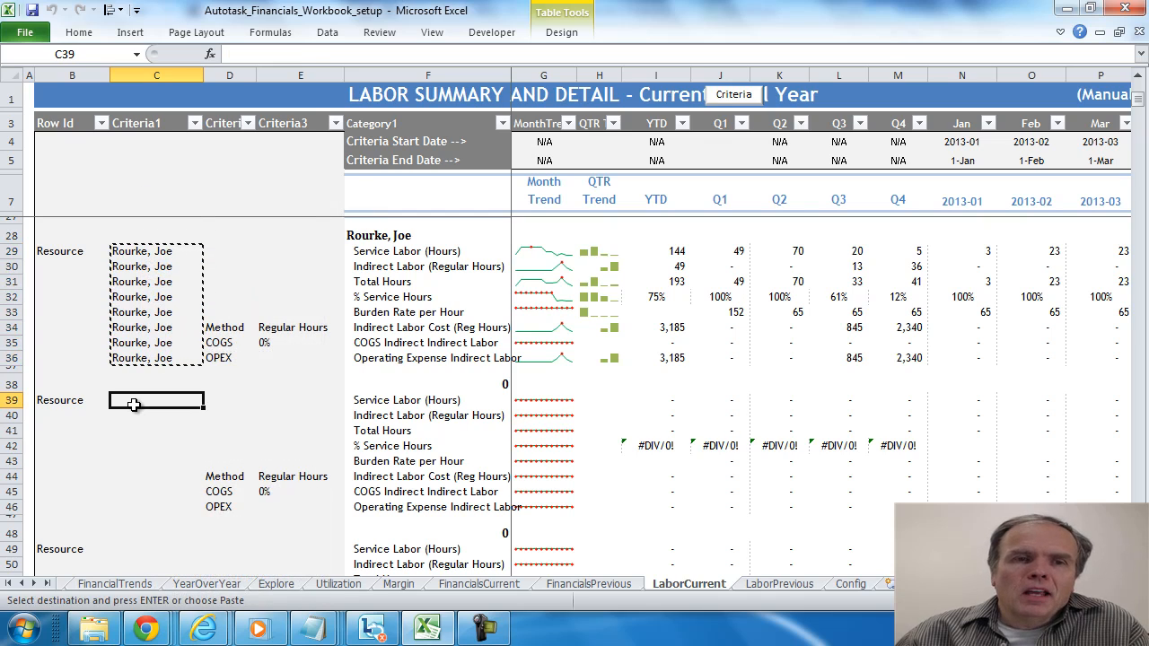
pyautogui.rightClick(132, 405)
pyautogui.moveTo(183, 186)
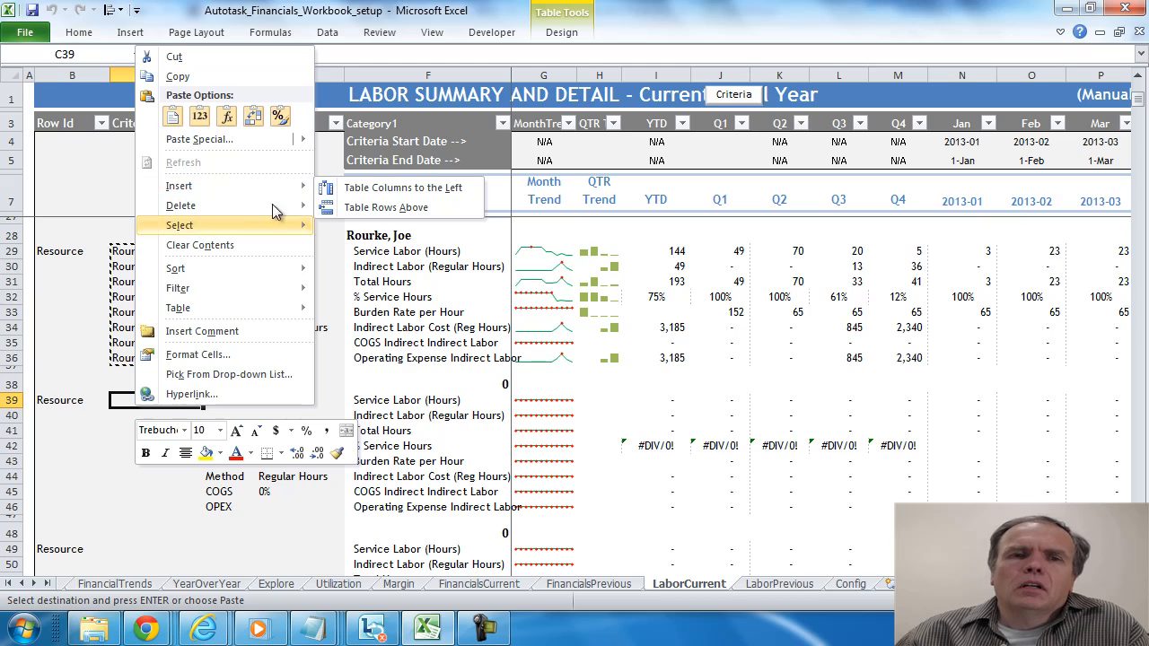
pyautogui.press('Escape')
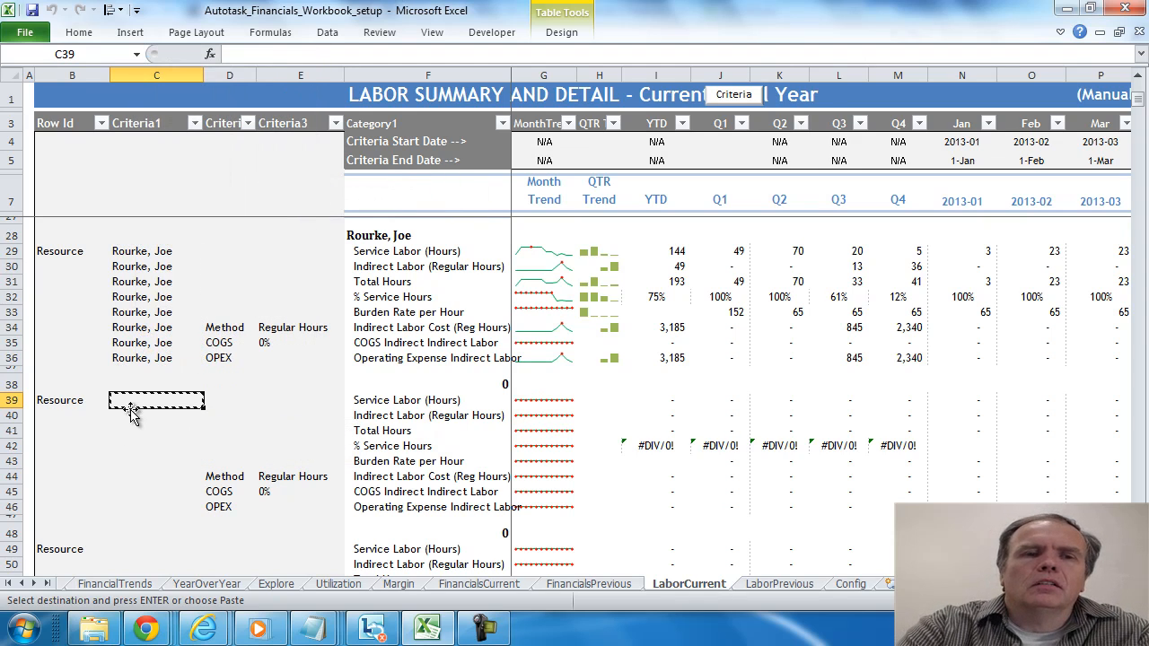
# - Copy the resource name from C36 into the second resource block's Criteria1 cells, C39:C46
pyautogui.press('Up')
pyautogui.press('Up')
pyautogui.press('Up')
pyautogui.hotkey('ctrl', 'c')
pyautogui.press('Down')
pyautogui.press('Down')
pyautogui.press('Down')
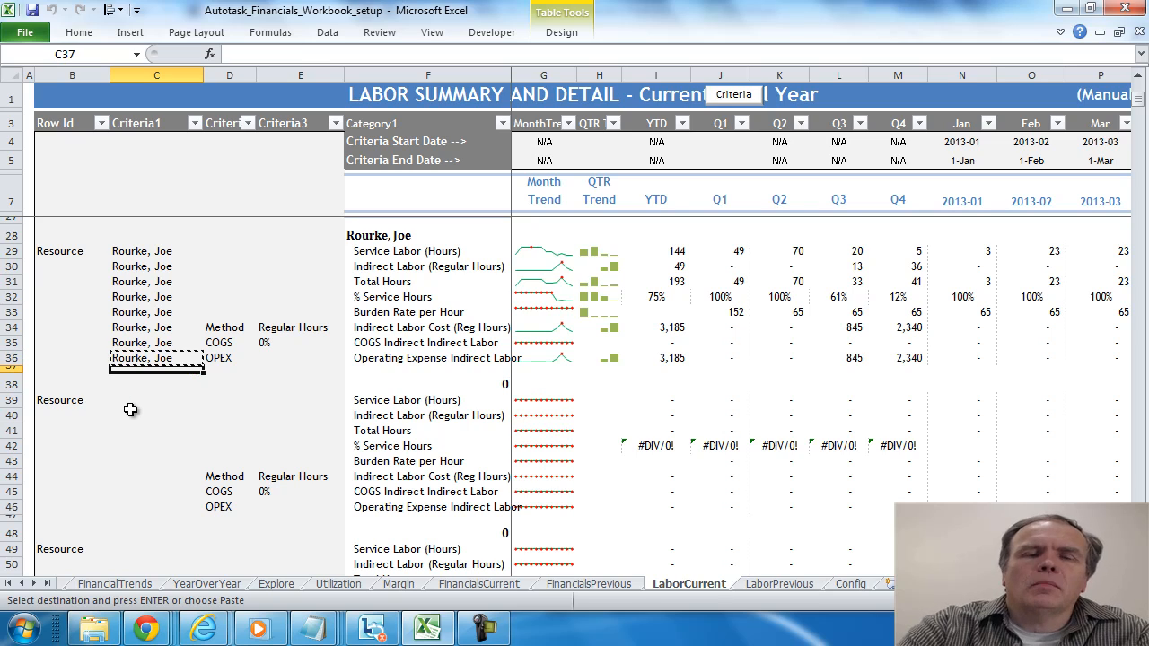
pyautogui.hotkey('shift', 'Down')
pyautogui.hotkey('shift', 'Down')
pyautogui.hotkey('shift', 'Down')
pyautogui.hotkey('shift', 'Down')
pyautogui.hotkey('shift', 'Down')
pyautogui.hotkey('shift', 'Down')
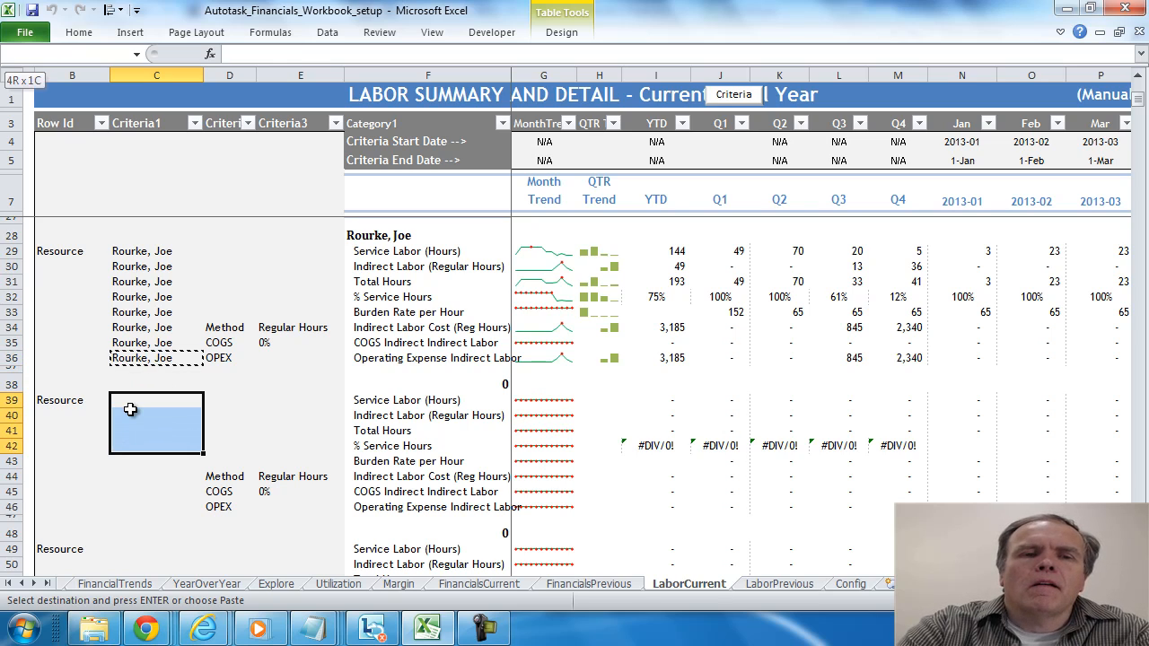
pyautogui.hotkey('shift', 'Down')
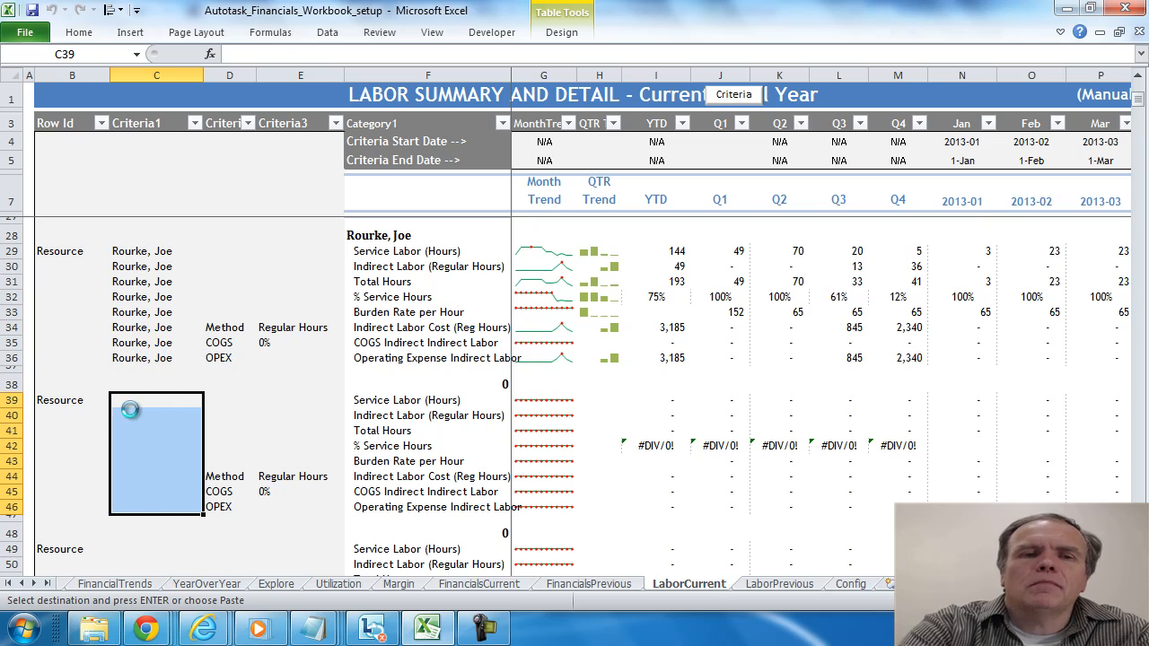
pyautogui.hotkey('ctrl', 'v')
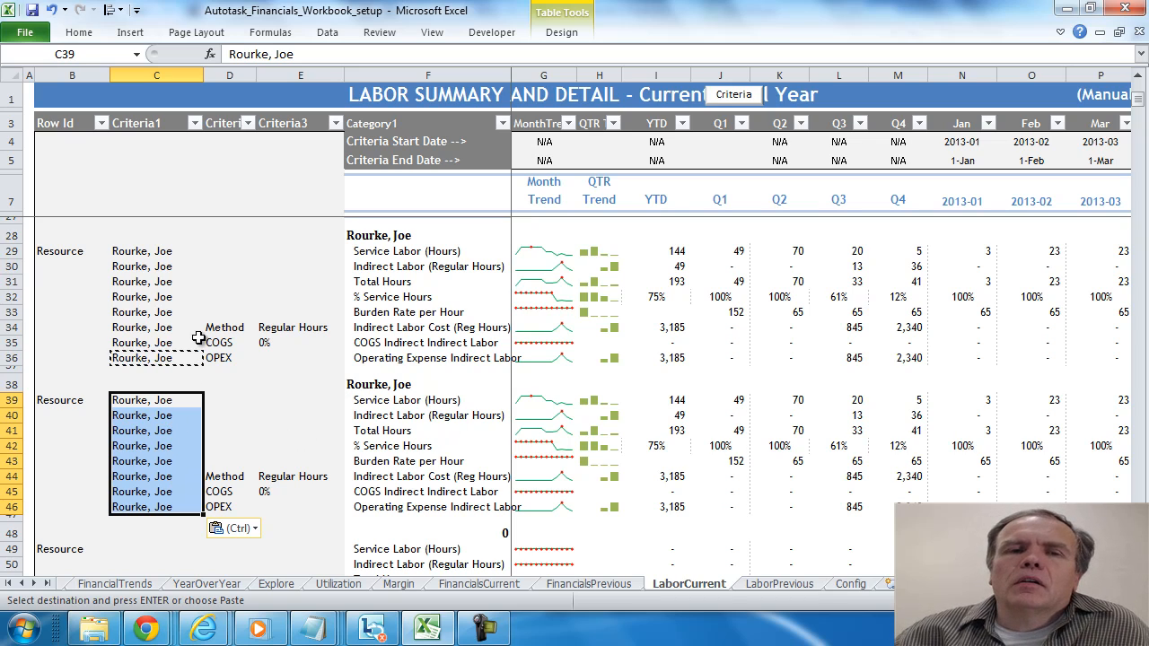
# - Replace the resource name in C39 with a different resource's name, last name first
pyautogui.click(153, 402)
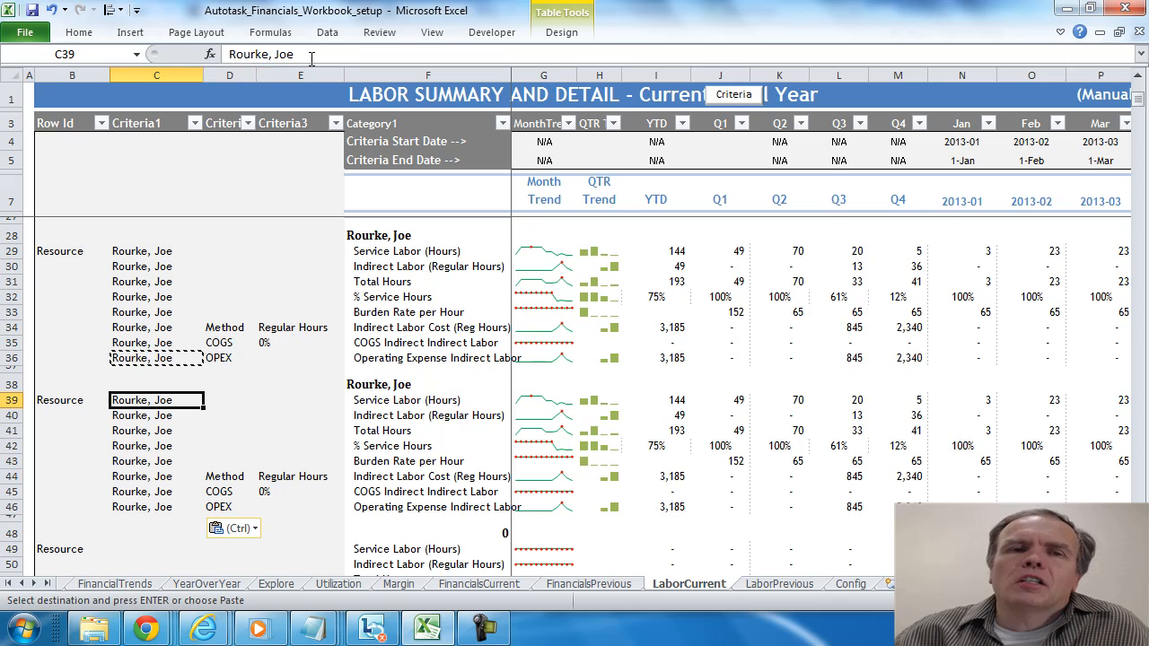
pyautogui.moveTo(312, 55); pyautogui.dragTo(224, 54)
pyautogui.write('SMith, John')
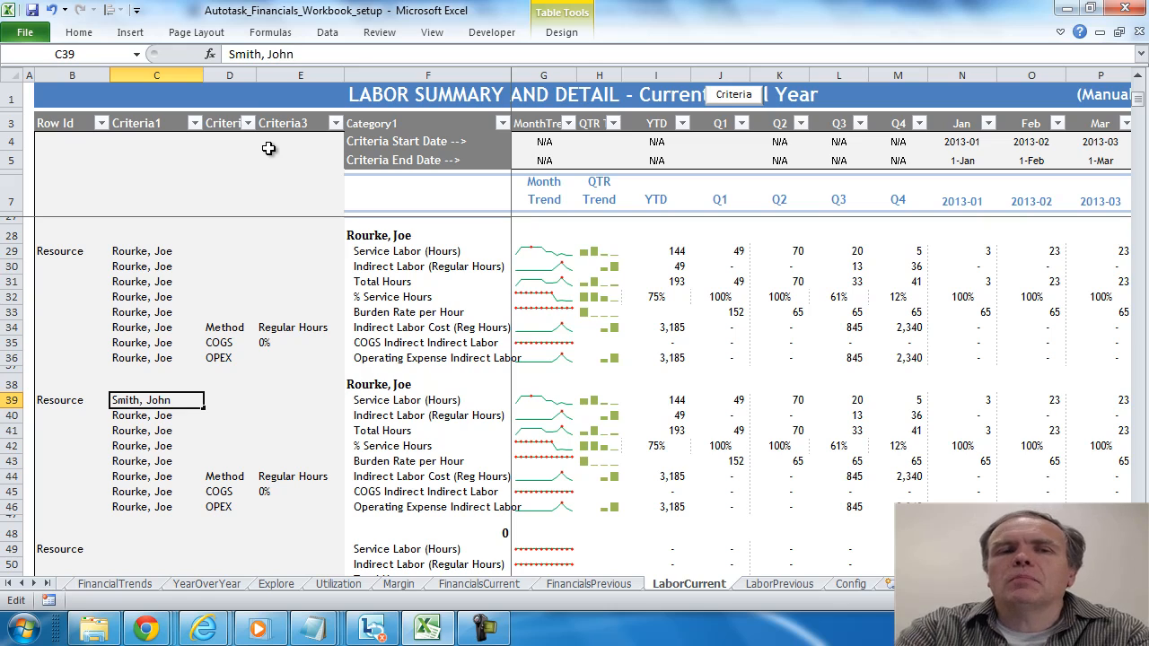
pyautogui.press('Return')
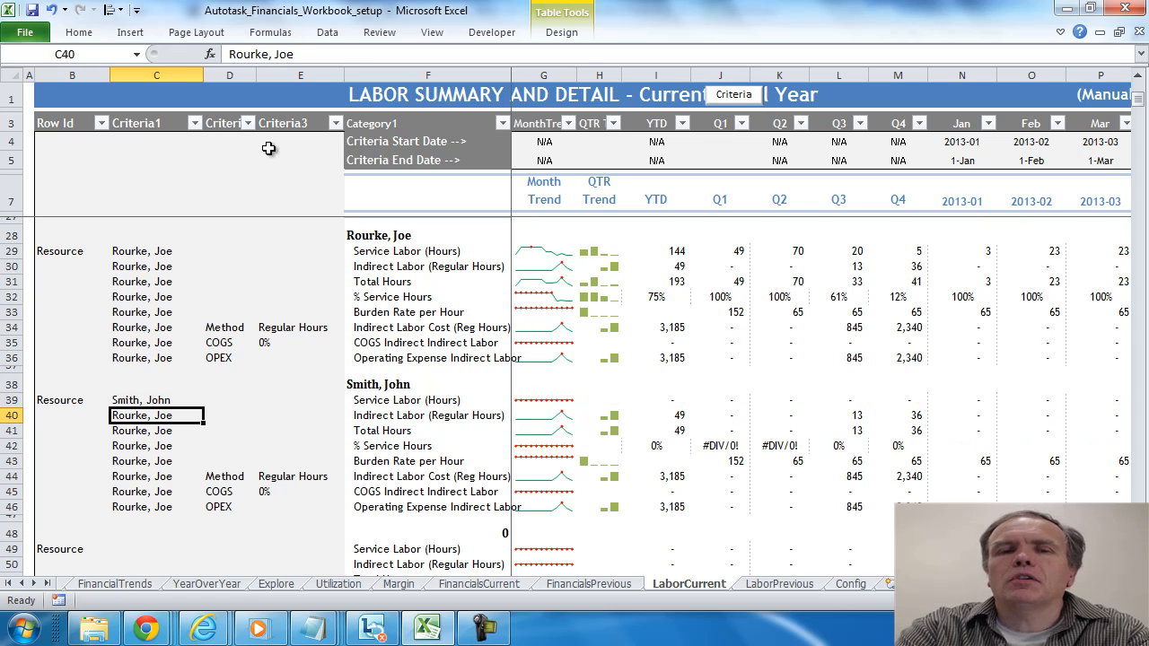
# - Fill the resource name from C39 down through C46, and clear the contents of C39:C46
pyautogui.press('Up')
pyautogui.hotkey('ctrl', 'c')
pyautogui.hotkey('shift', 'Down')
pyautogui.hotkey('shift', 'Down')
pyautogui.hotkey('shift', 'Down')
pyautogui.hotkey('shift', 'Down')
pyautogui.hotkey('shift', 'Down')
pyautogui.hotkey('shift', 'Down')
pyautogui.hotkey('shift', 'Down')
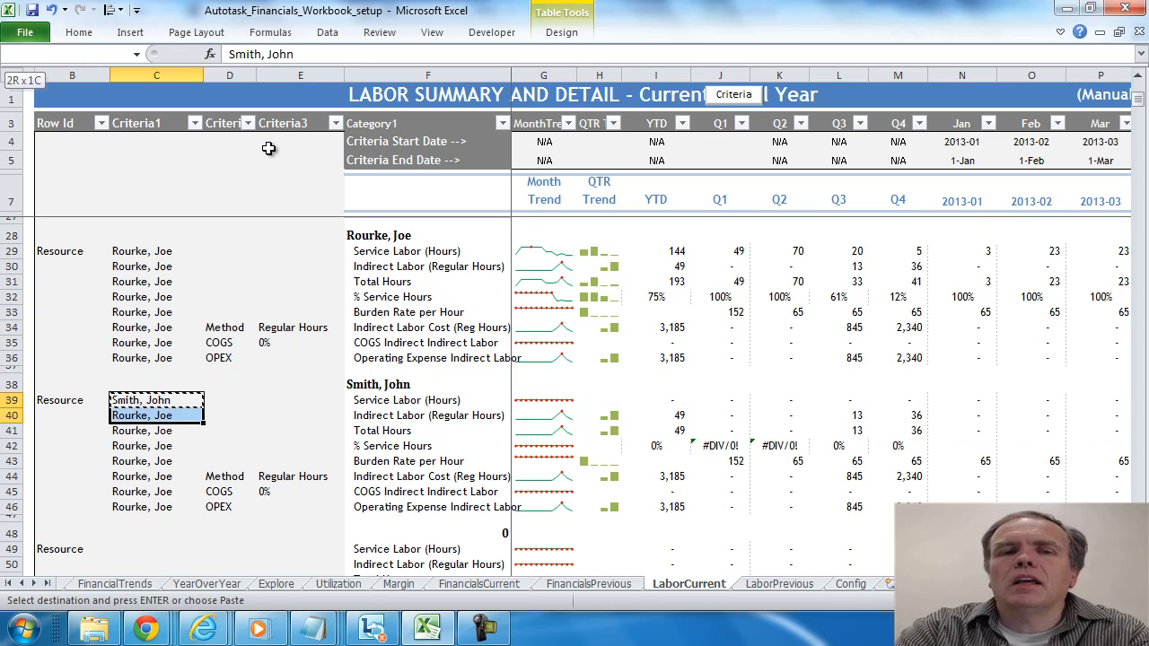
pyautogui.hotkey('ctrl', 'v')
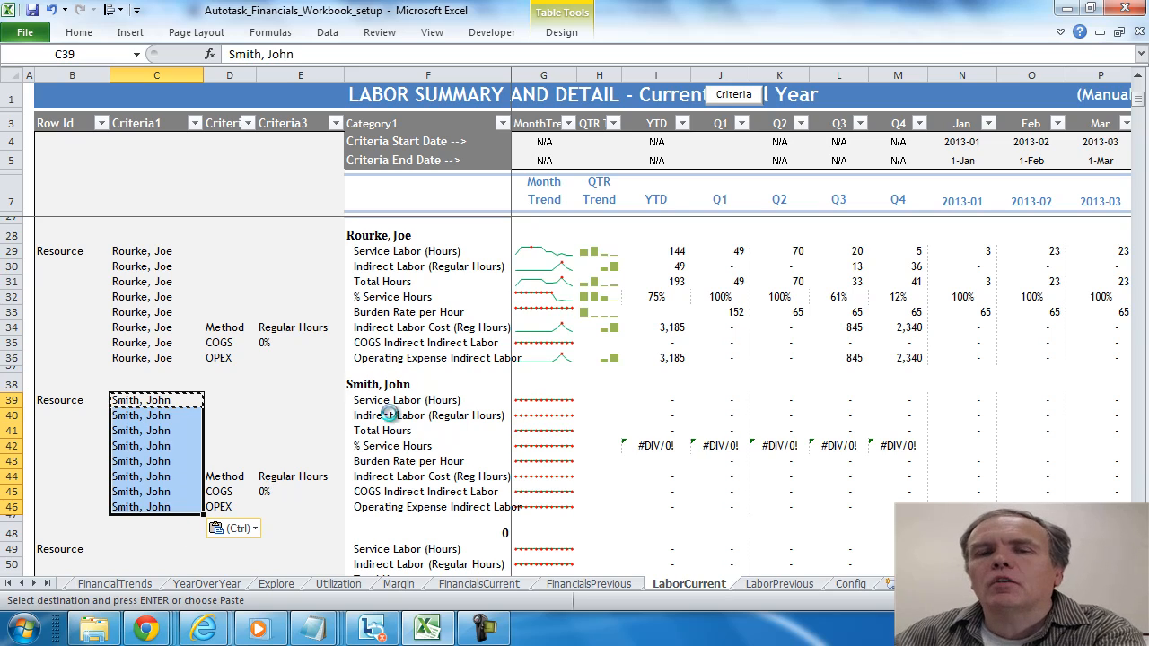
pyautogui.press('Delete')
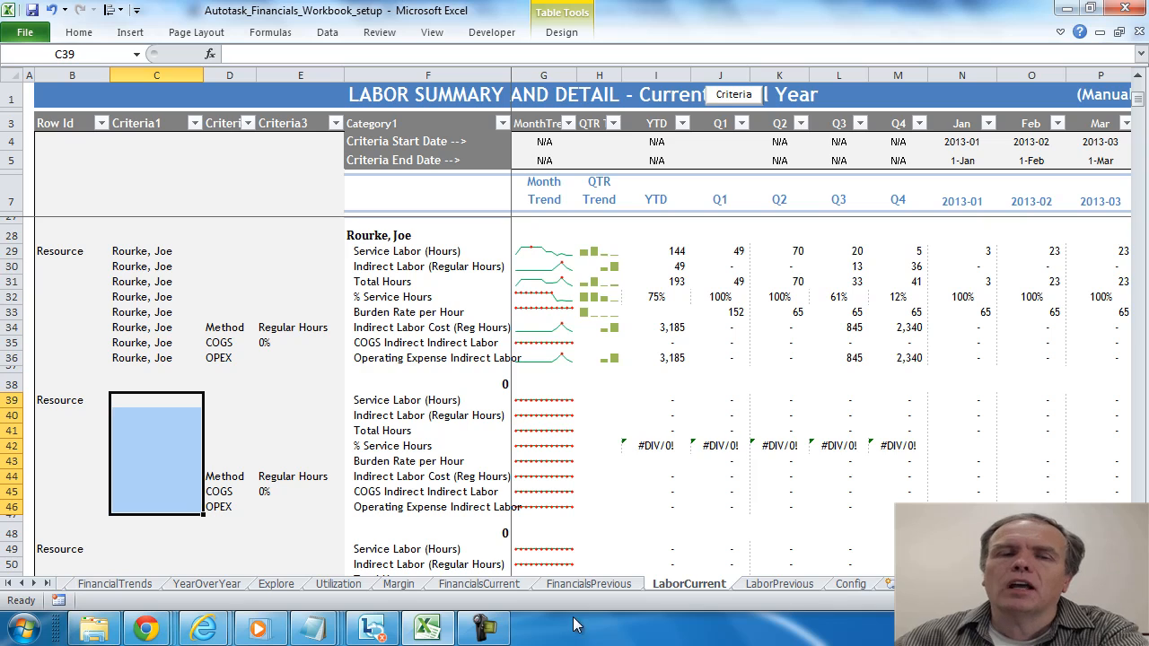
# - Go to the Home sheet and view the workbook's Encrypt with Password dialog, closing it without setting a password
pyautogui.click(23, 584)
pyautogui.click(23, 585)
pyautogui.click(22, 584)
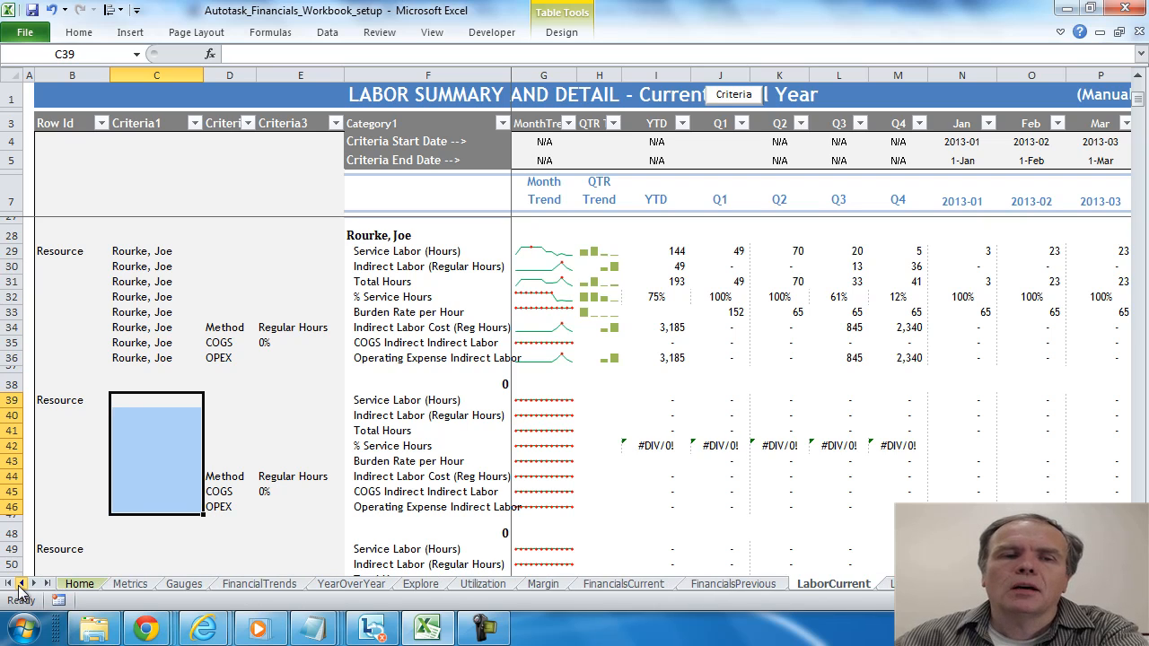
pyautogui.click(80, 585)
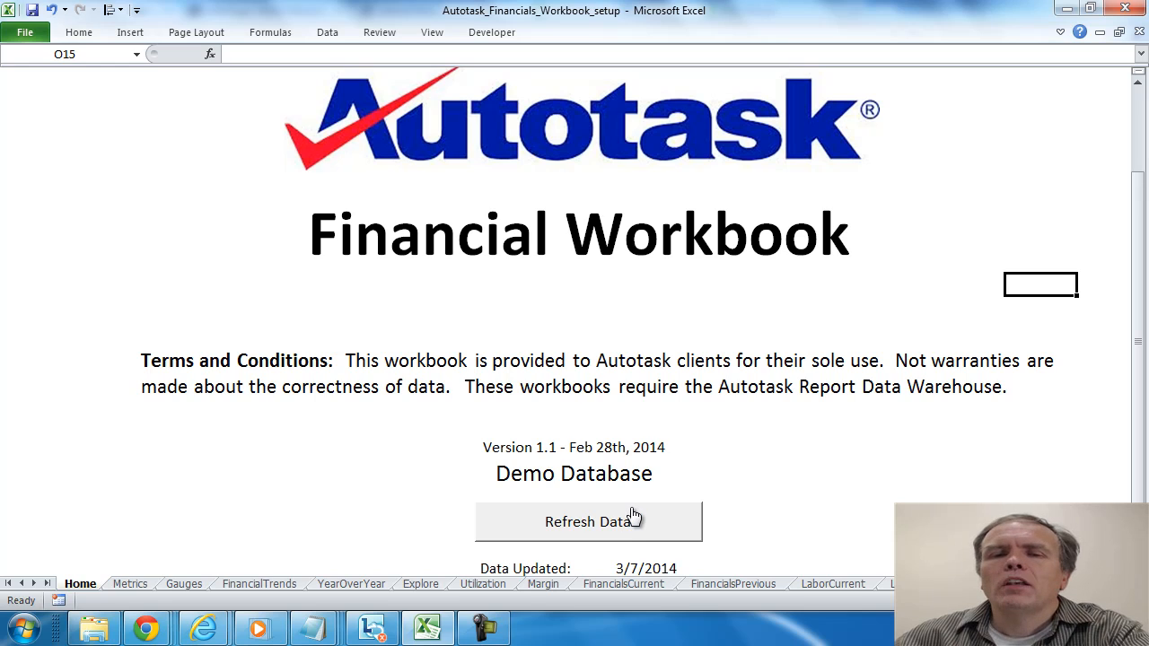
pyautogui.click(26, 33)
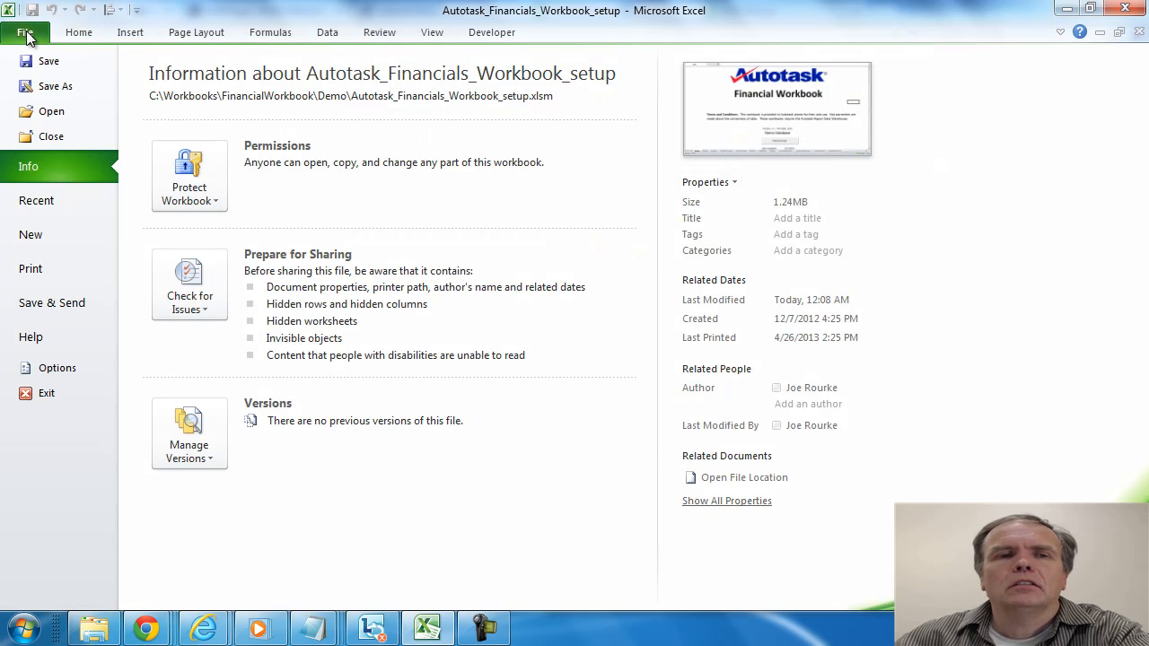
pyautogui.click(212, 201)
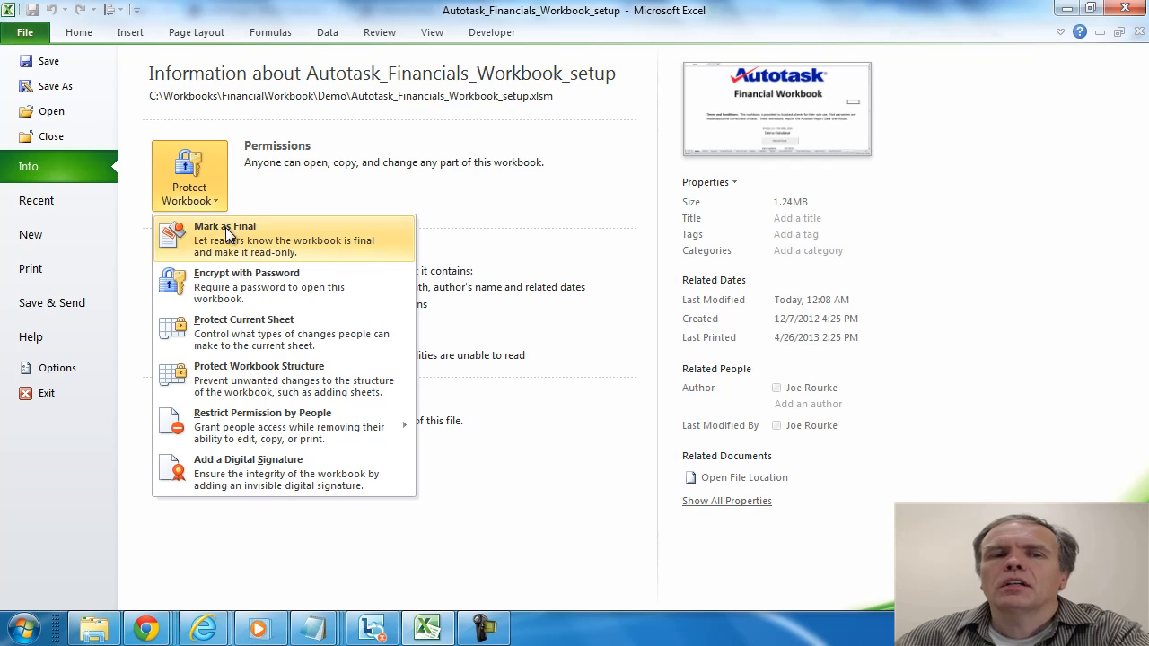
pyautogui.click(224, 285)
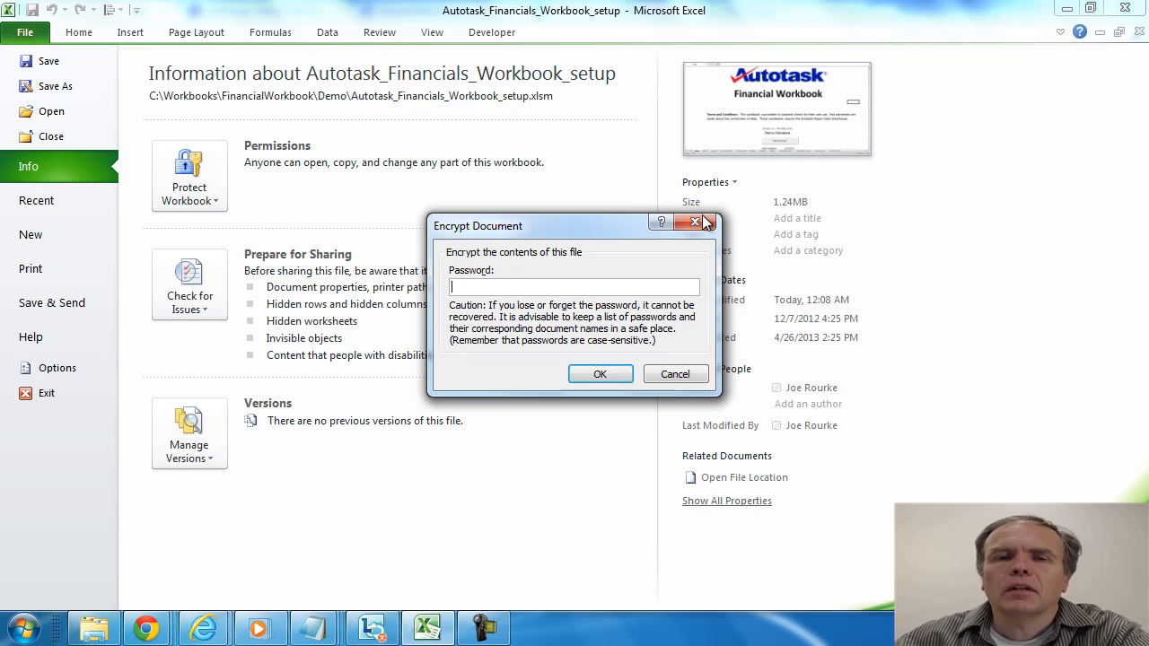
pyautogui.click(675, 375)
pyautogui.press('Escape')
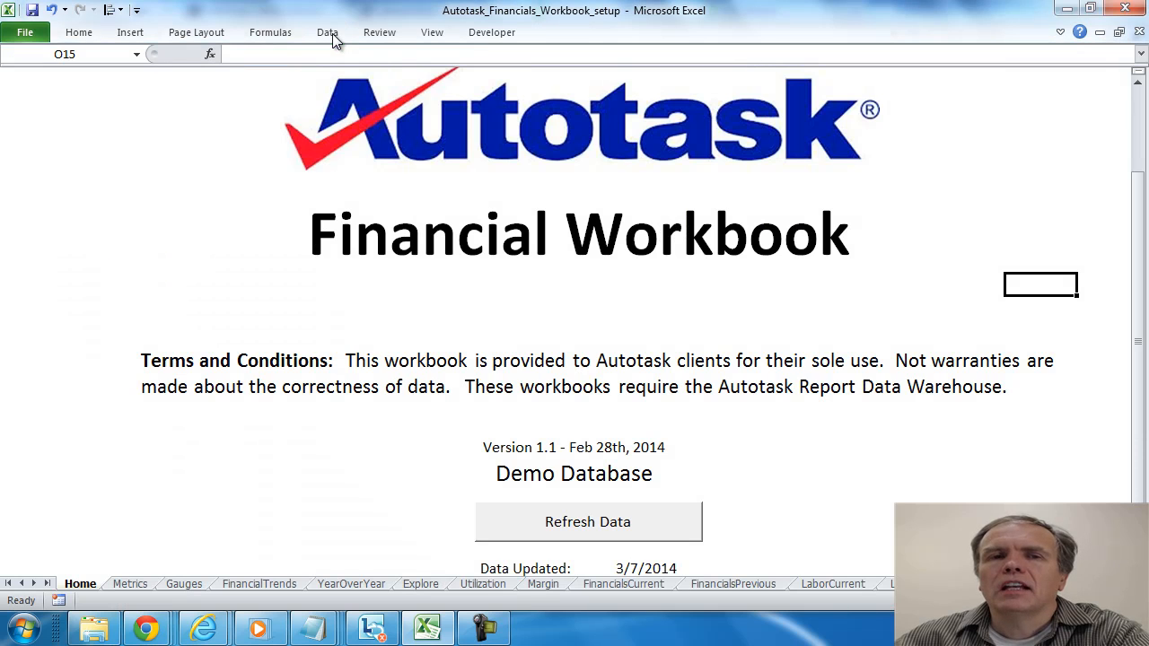
# - Review the Config sheet's setup sections, including company name, currency symbol, fiscal year start and the Advanced Where Clauses
pyautogui.click(329, 36)
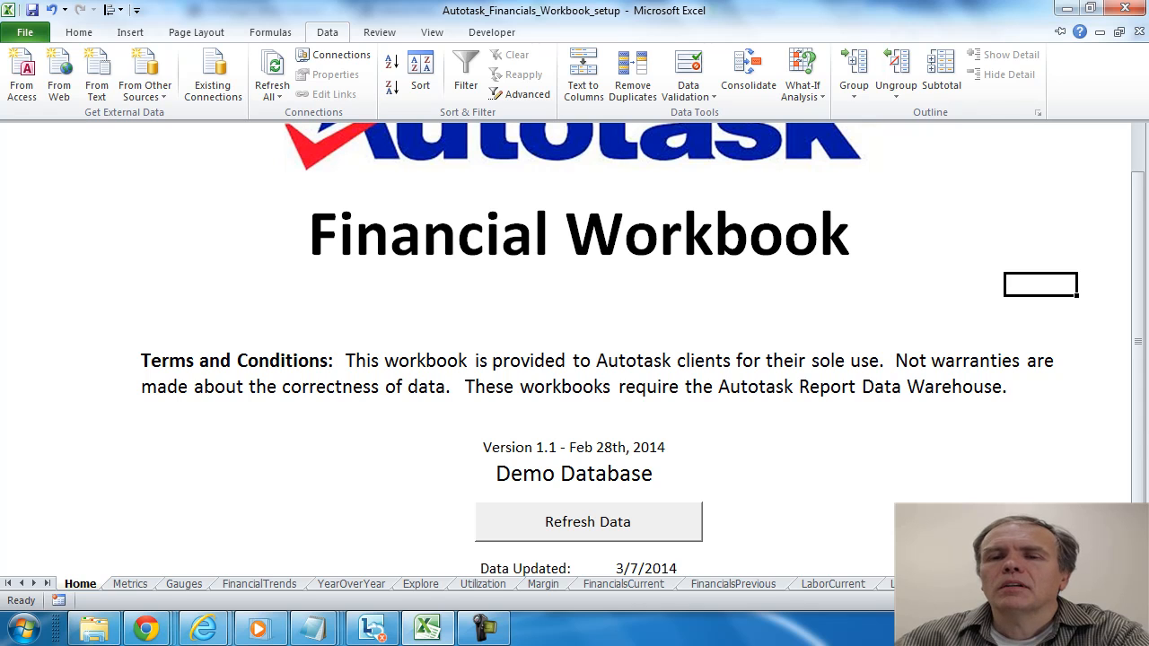
pyautogui.click(917, 585)
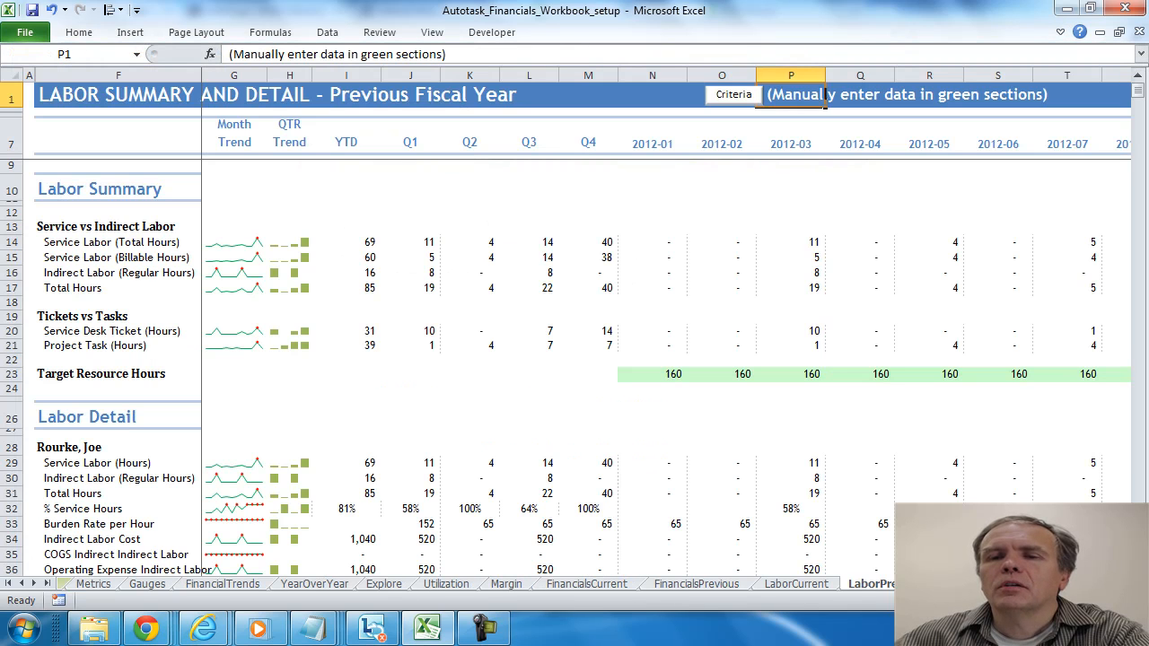
pyautogui.hotkey('ctrl', 'pagedown')
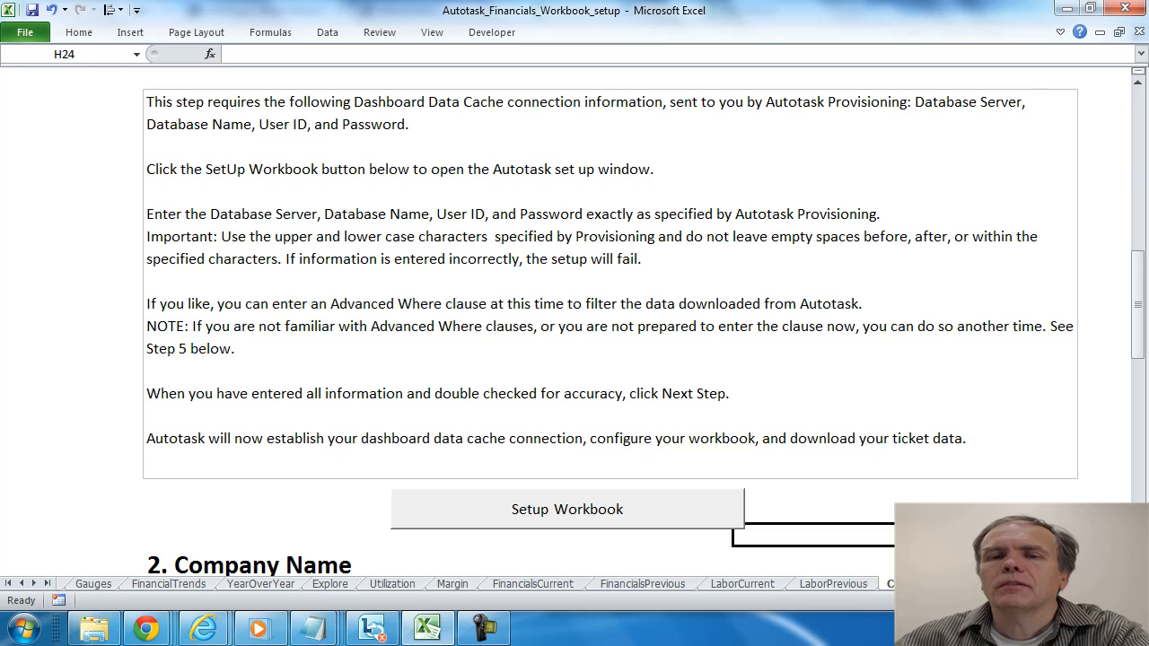
pyautogui.moveTo(1140, 339); pyautogui.dragTo(1139, 373)
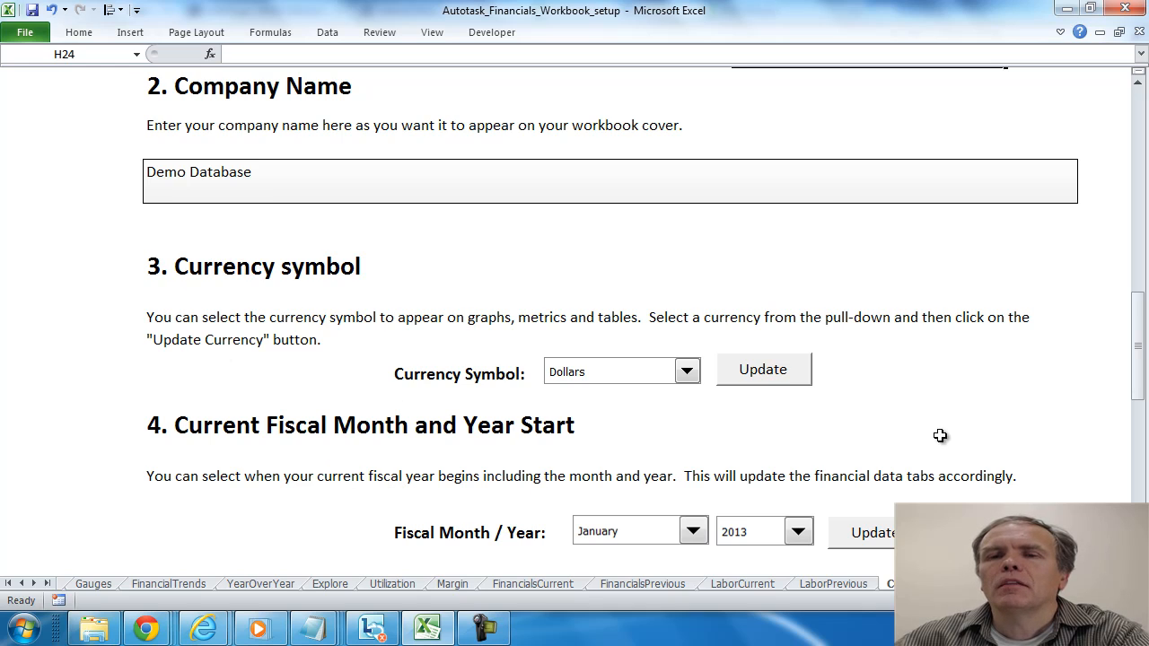
pyautogui.moveTo(1142, 375); pyautogui.dragTo(1142, 494)
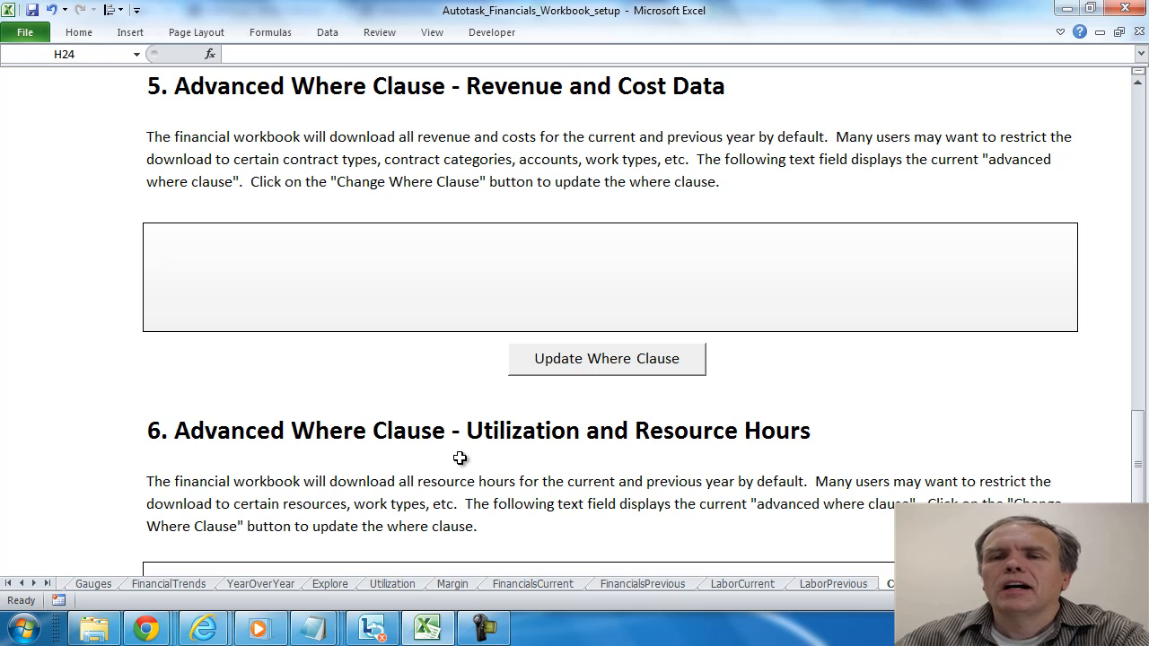
pyautogui.moveTo(1142, 495); pyautogui.dragTo(1142, 171)
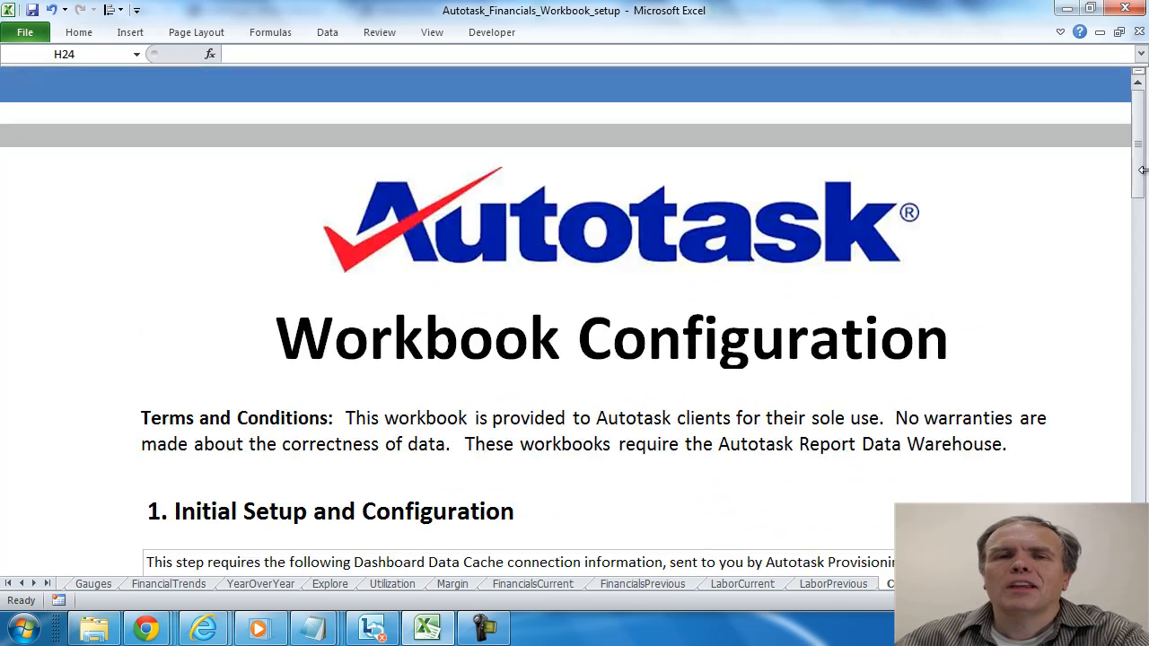